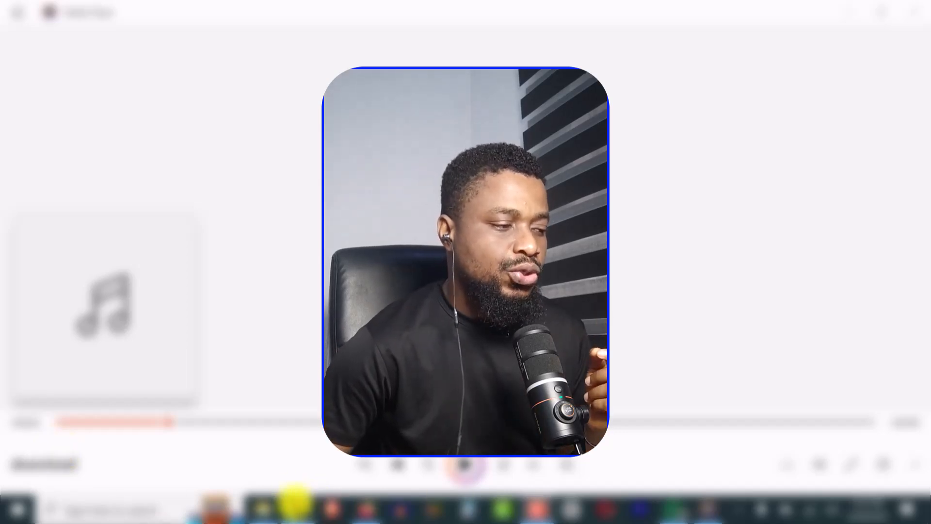
Switch to the Google AI Studio speech generation page in the browser
{"action": "left_click", "coordinate": [300, 505]}
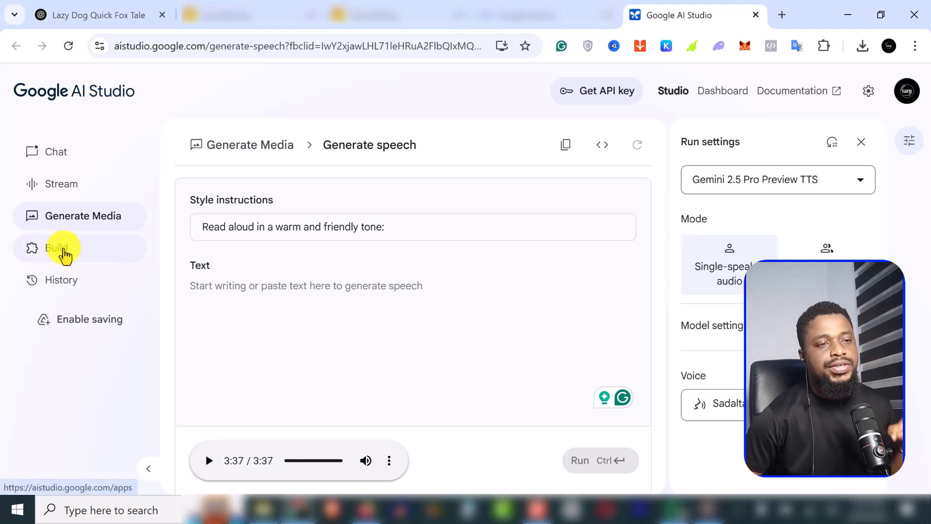
{"action": "left_click", "coordinate": [315, 260]}
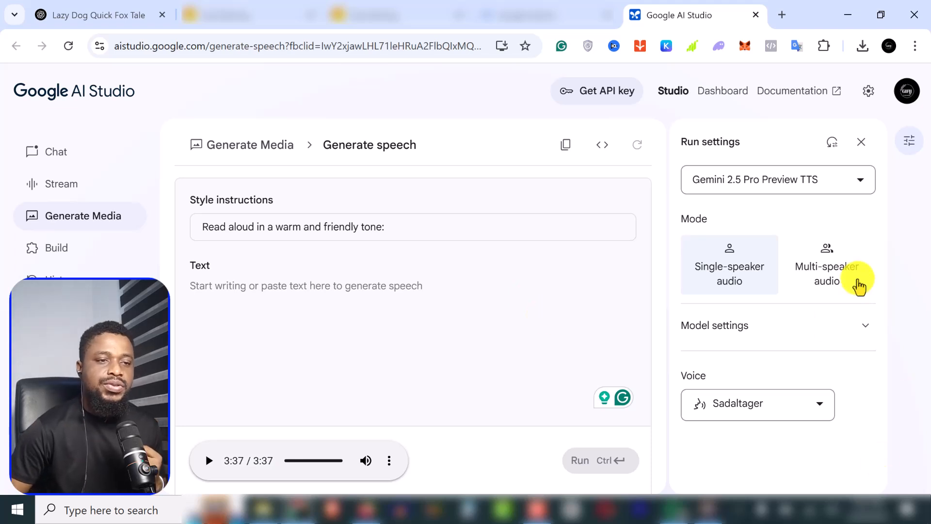
Try multi-speaker audio mode by adding another dialog block to the script, and return to single-speaker audio
{"action": "left_click", "coordinate": [830, 271]}
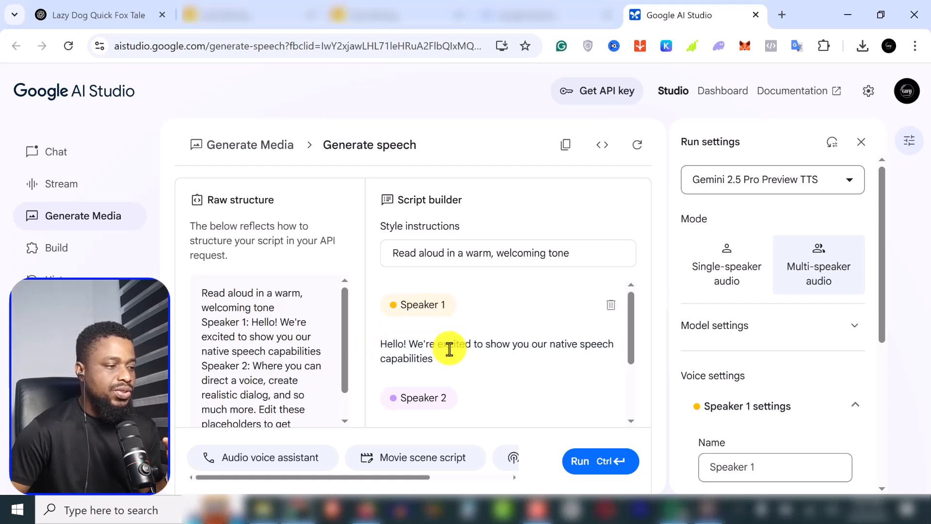
{"action": "scroll", "coordinate": [450, 348], "scroll_direction": "down", "scroll_amount": 2}
{"action": "scroll", "coordinate": [450, 348], "scroll_direction": "down", "scroll_amount": 2}
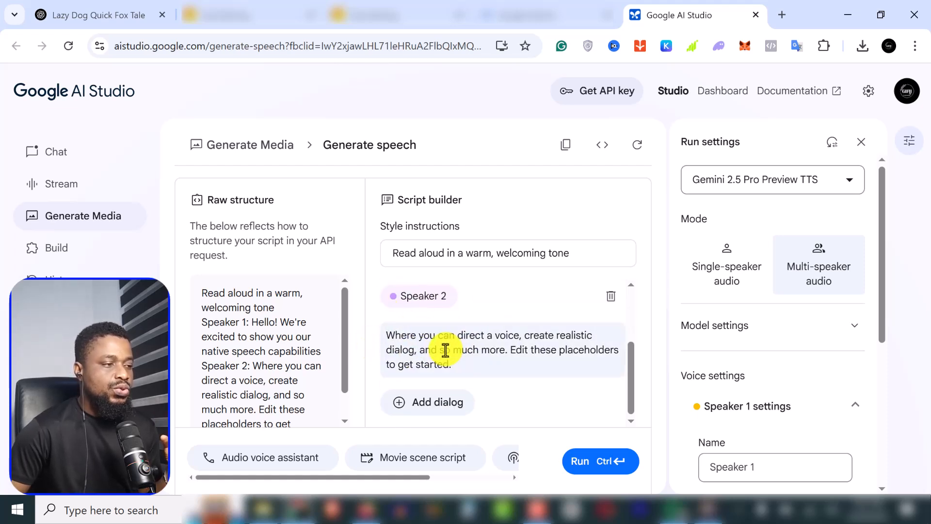
{"action": "left_click", "coordinate": [442, 404]}
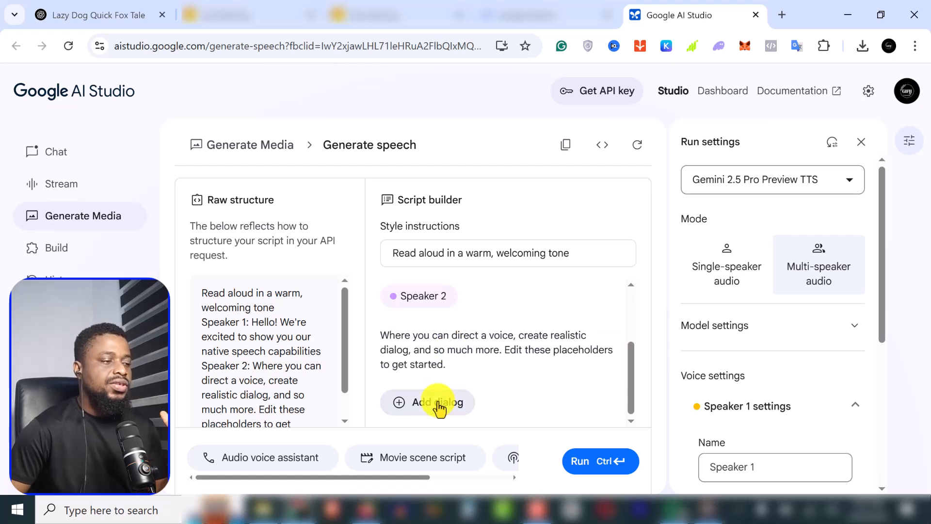
{"action": "scroll", "coordinate": [487, 348], "scroll_direction": "down", "scroll_amount": 3}
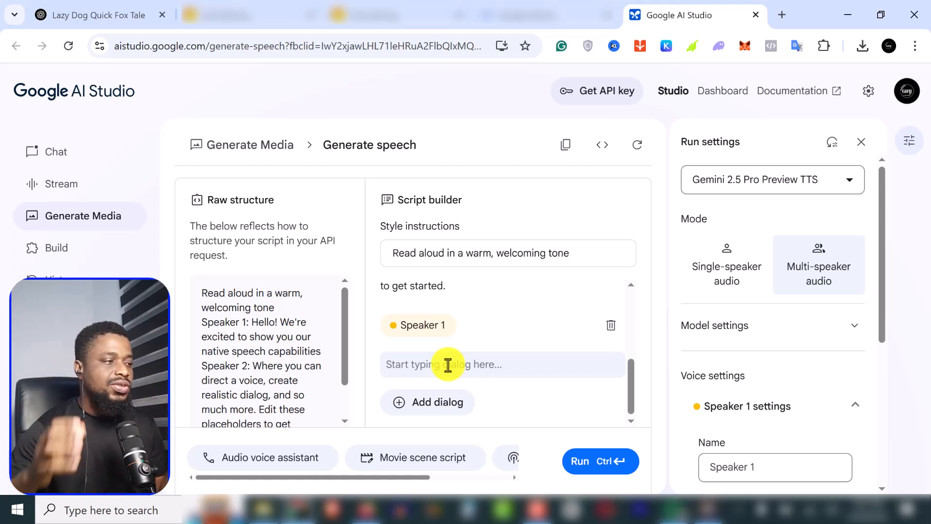
{"action": "scroll", "coordinate": [456, 362], "scroll_direction": "up", "scroll_amount": 5}
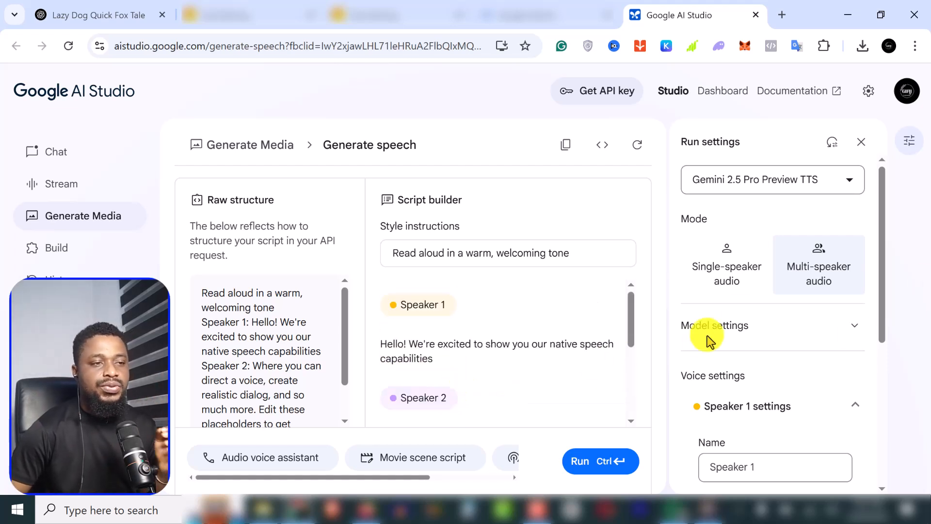
{"action": "left_click", "coordinate": [731, 286]}
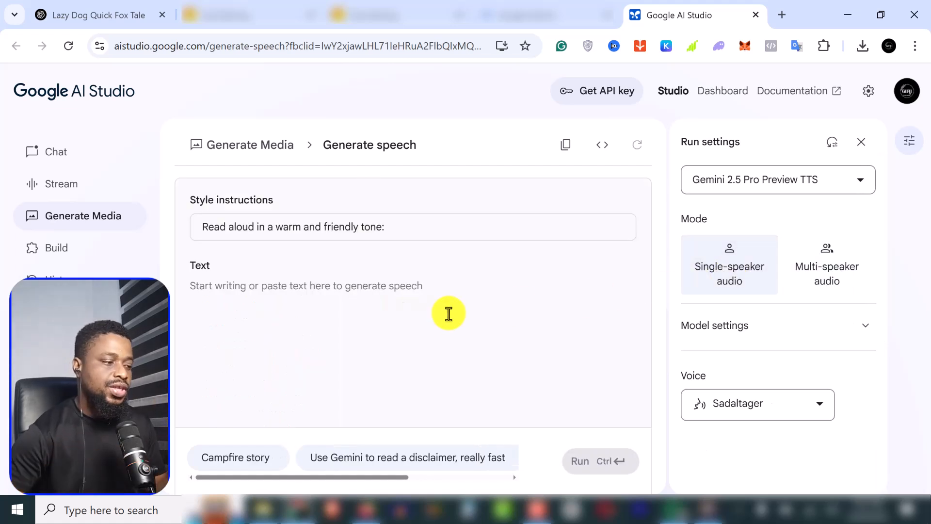
Switch to the ChatGPT conversation and copy the full response containing the story of the lazy dog and the quick brown fox
{"action": "left_click", "coordinate": [111, 20]}
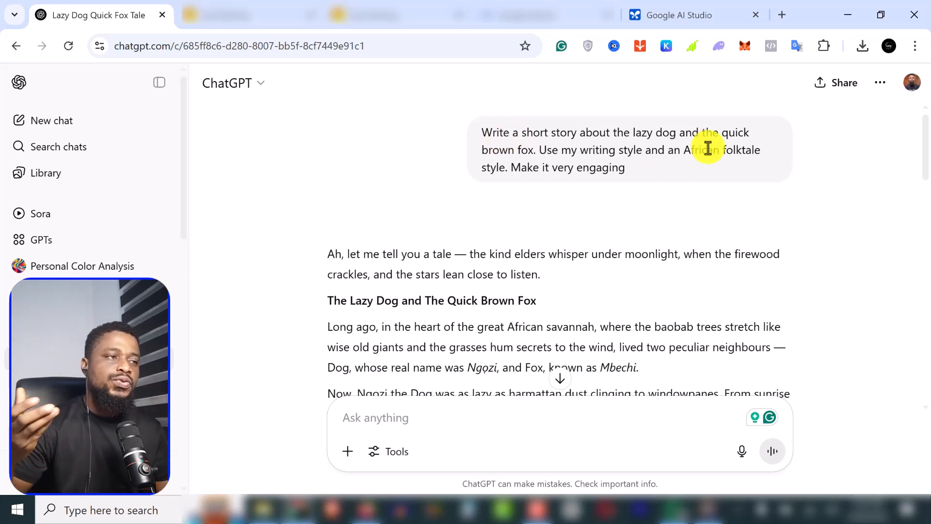
{"action": "mouse_move", "coordinate": [708, 149]}
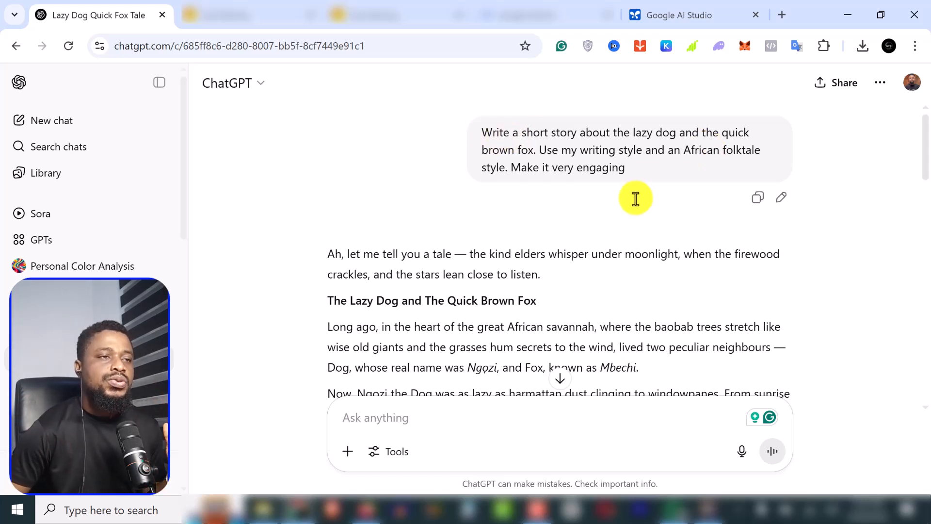
{"action": "scroll", "coordinate": [636, 198], "scroll_direction": "down", "scroll_amount": 2}
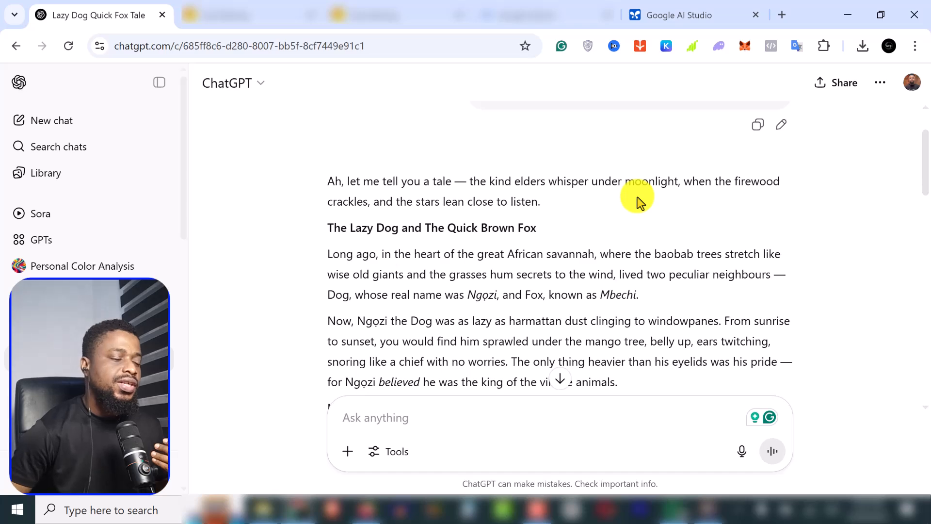
{"action": "scroll", "coordinate": [637, 198], "scroll_direction": "down", "scroll_amount": 6}
{"action": "scroll", "coordinate": [636, 194], "scroll_direction": "down", "scroll_amount": 12}
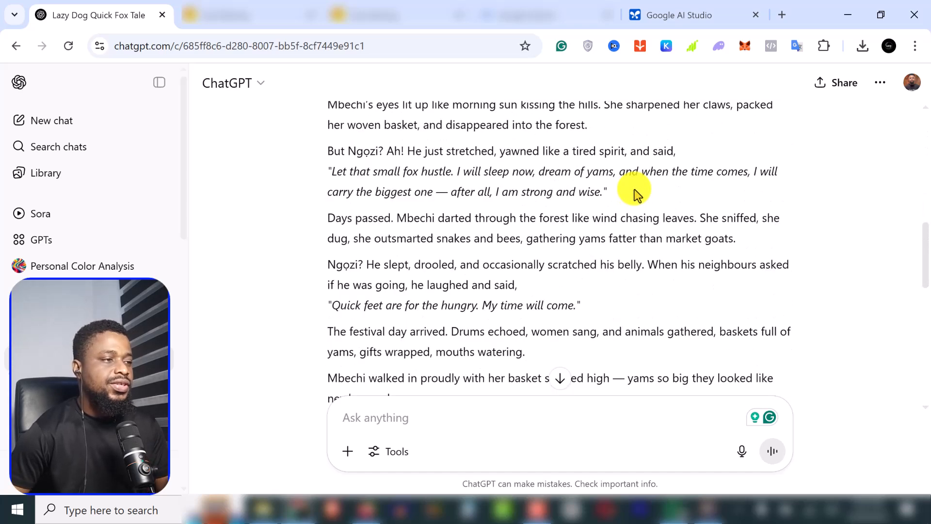
{"action": "scroll", "coordinate": [640, 183], "scroll_direction": "down", "scroll_amount": 4}
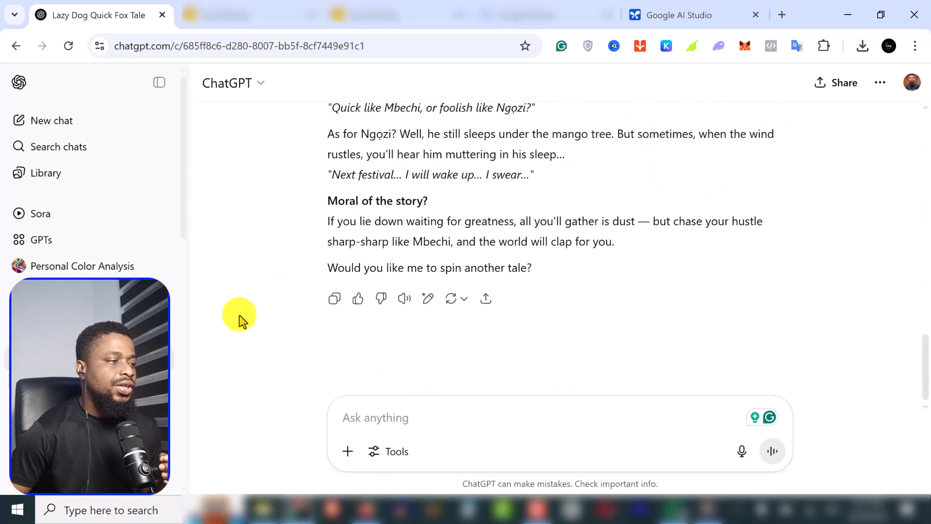
{"action": "left_click", "coordinate": [335, 301]}
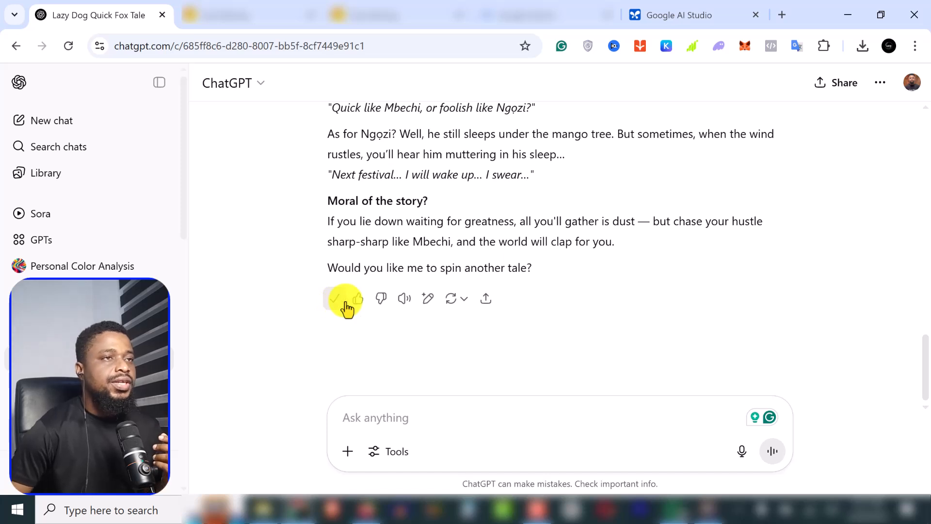
Return to Google AI Studio and paste the copied story as the text for speech generation
{"action": "left_click", "coordinate": [681, 16]}
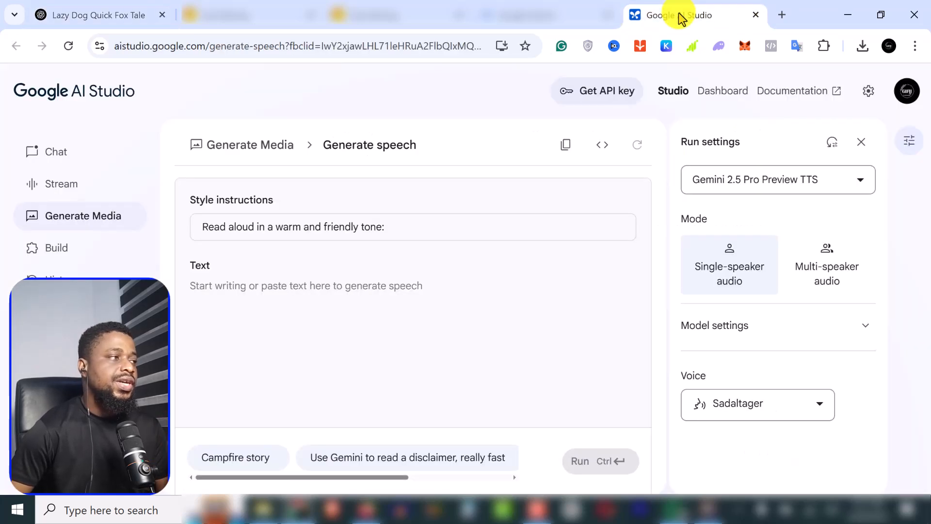
{"action": "left_click", "coordinate": [238, 287]}
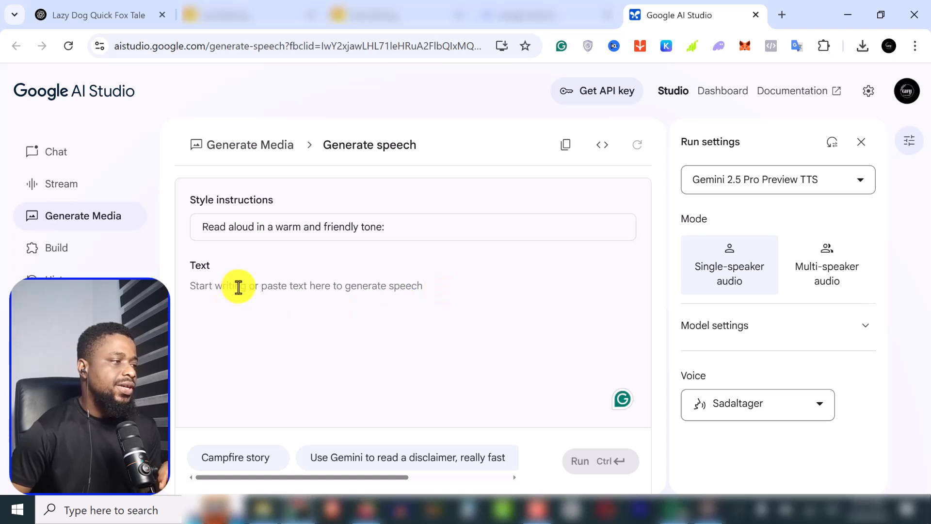
{"action": "right_click", "coordinate": [238, 287]}
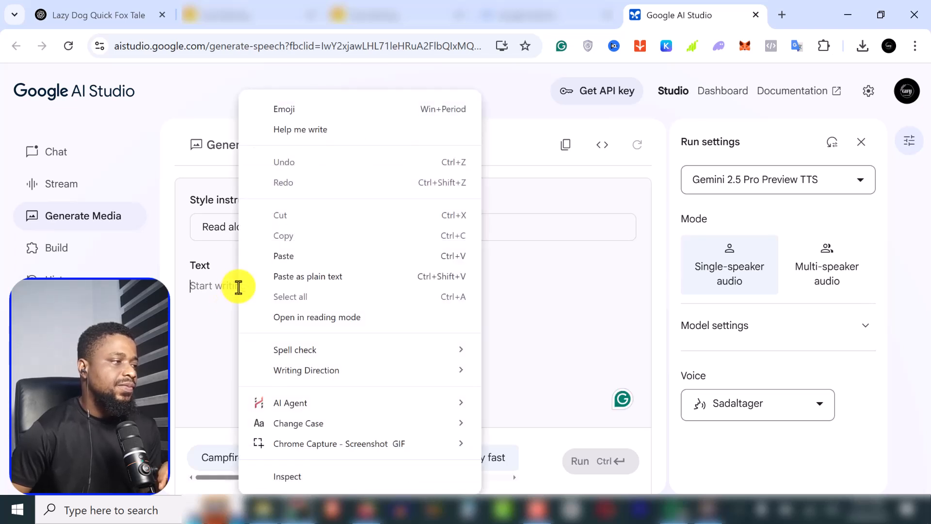
{"action": "left_click", "coordinate": [291, 256]}
Delete the introductory sentence, the story title and the blank lines so the text starts with "Long ago"
{"action": "scroll", "coordinate": [293, 296], "scroll_direction": "up", "scroll_amount": 15}
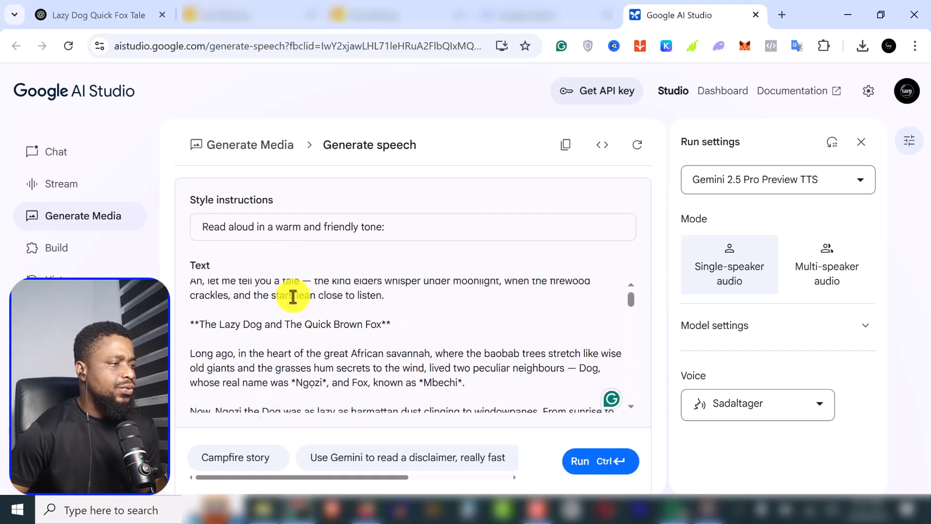
{"action": "left_click", "coordinate": [415, 332]}
{"action": "left_click_drag", "start_coordinate": [372, 329], "coordinate": [185, 287]}
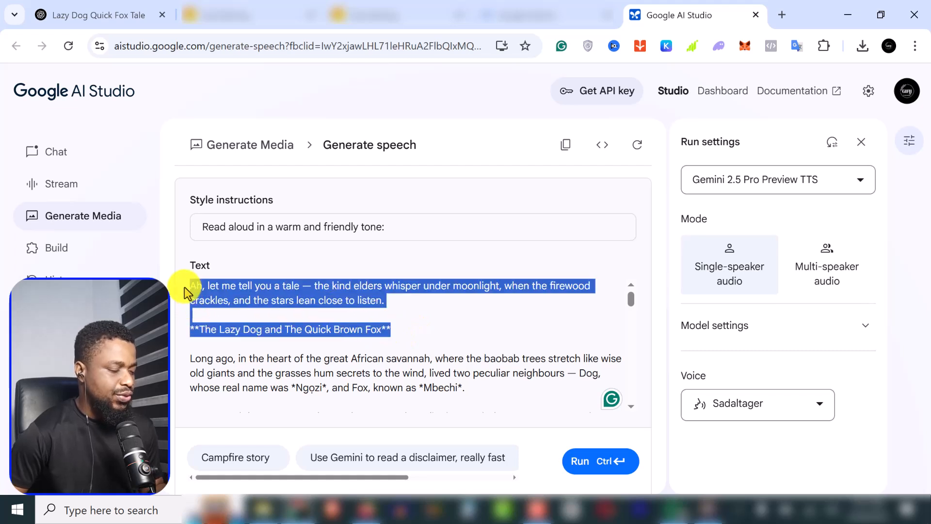
{"action": "key", "text": "BackSpace"}
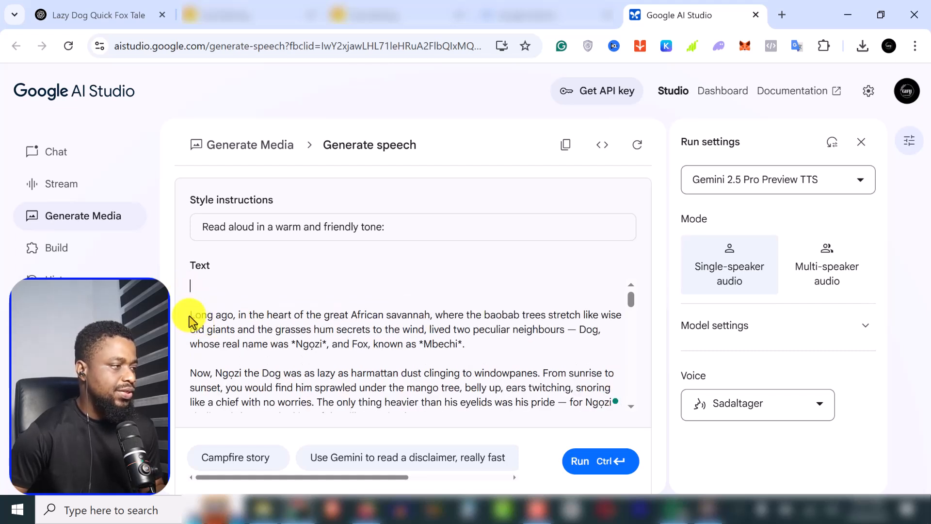
{"action": "key", "text": "Delete"}
{"action": "key", "text": "Delete"}
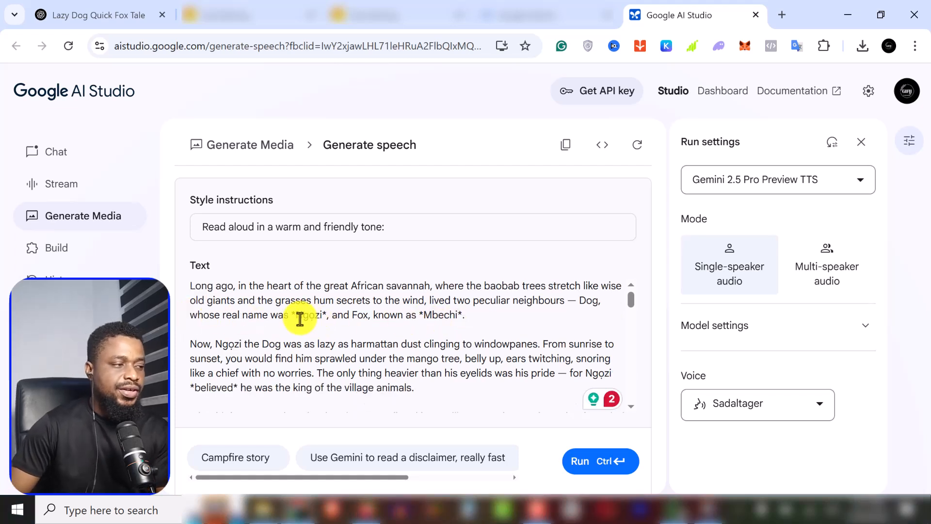
Delete the closing question "Would you like me to spin another tale?" from the end of the story text
{"action": "scroll", "coordinate": [459, 328], "scroll_direction": "down", "scroll_amount": 2}
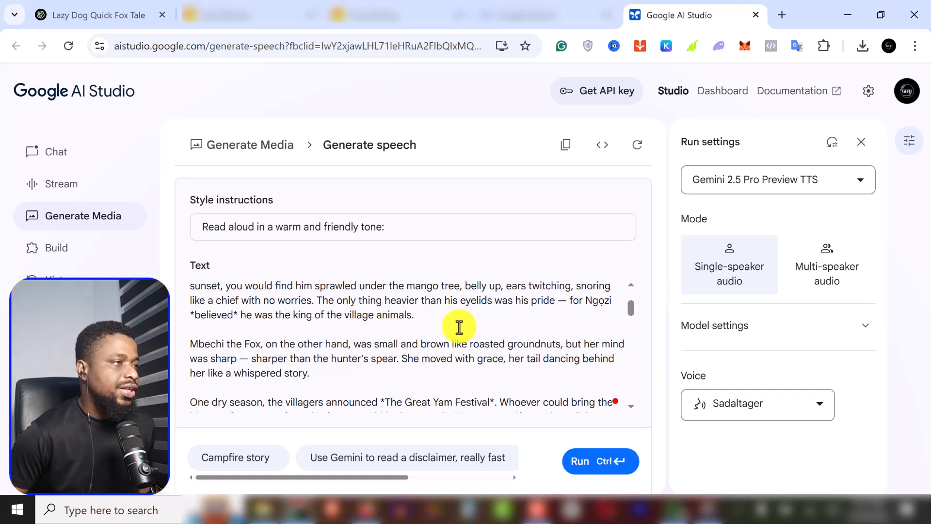
{"action": "scroll", "coordinate": [459, 327], "scroll_direction": "down", "scroll_amount": 5}
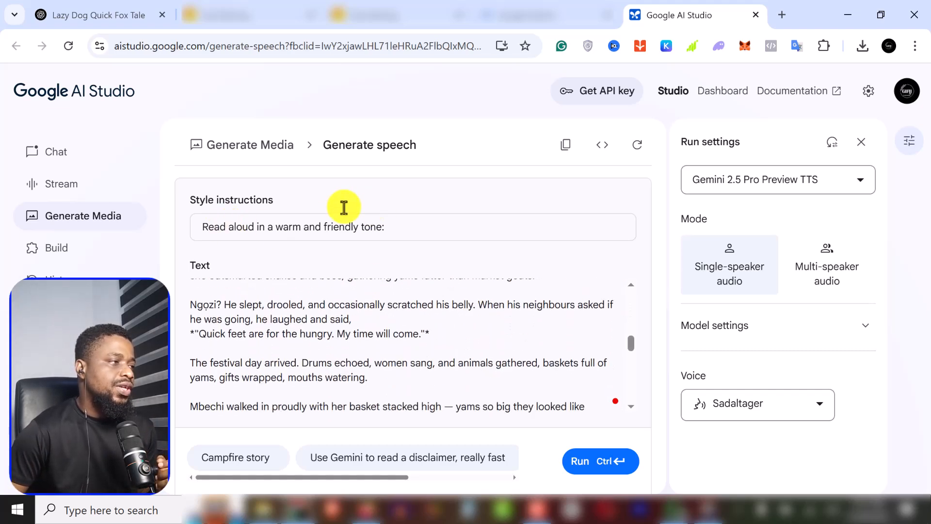
{"action": "left_click", "coordinate": [321, 228]}
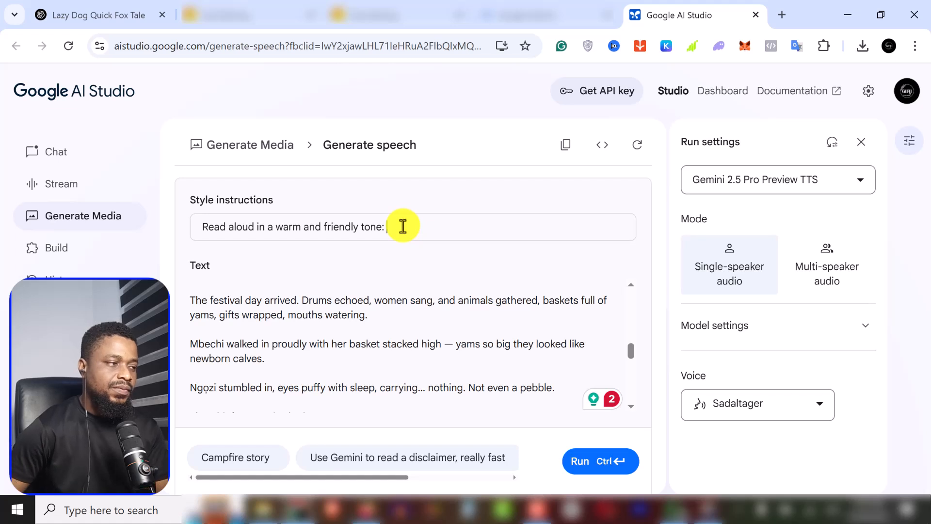
{"action": "scroll", "coordinate": [456, 337], "scroll_direction": "down", "scroll_amount": 5}
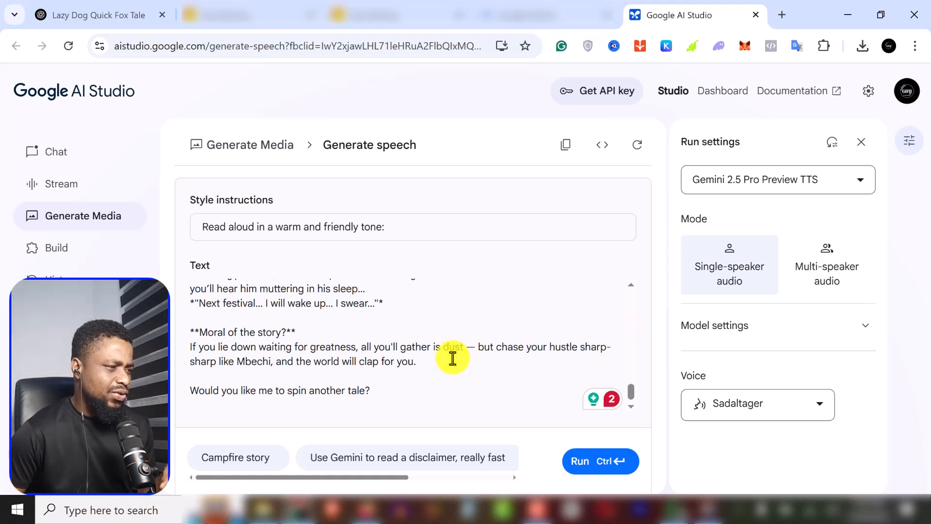
{"action": "triple_click", "coordinate": [381, 391]}
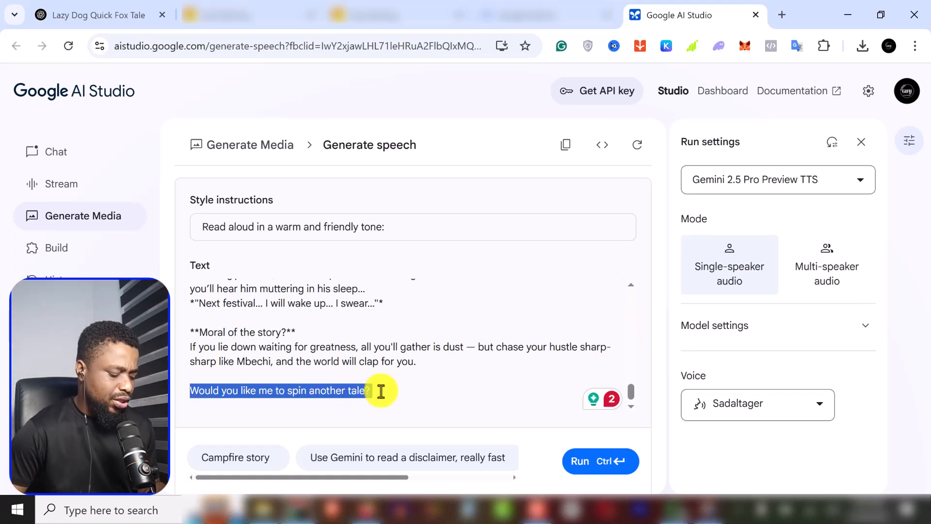
{"action": "key", "text": "BackSpace"}
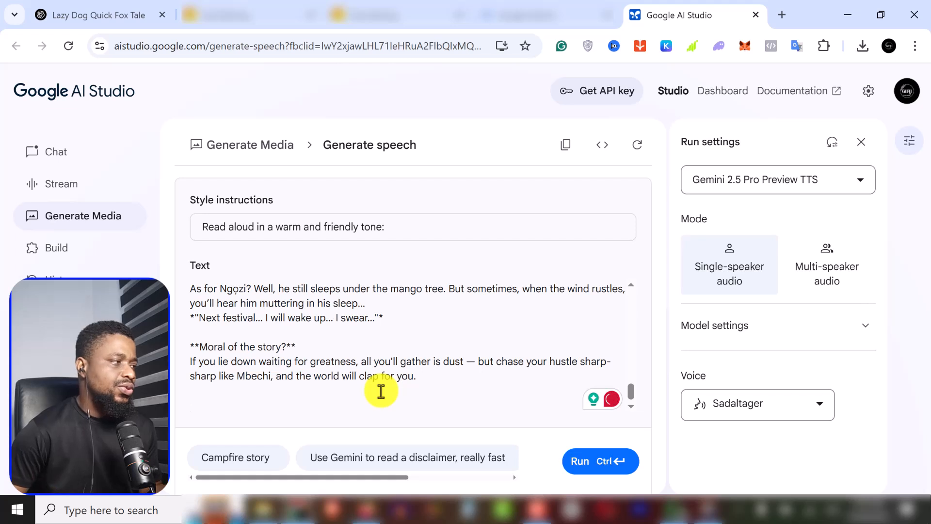
Review the edited story text, browse the available voices and set the narration voice to Rasalgethi
{"action": "scroll", "coordinate": [419, 336], "scroll_direction": "up", "scroll_amount": 10}
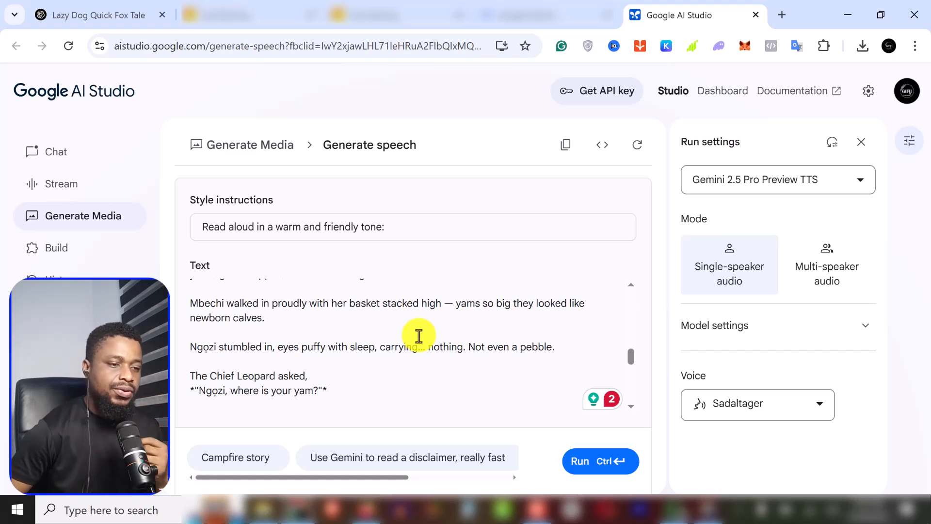
{"action": "scroll", "coordinate": [455, 349], "scroll_direction": "up", "scroll_amount": 8}
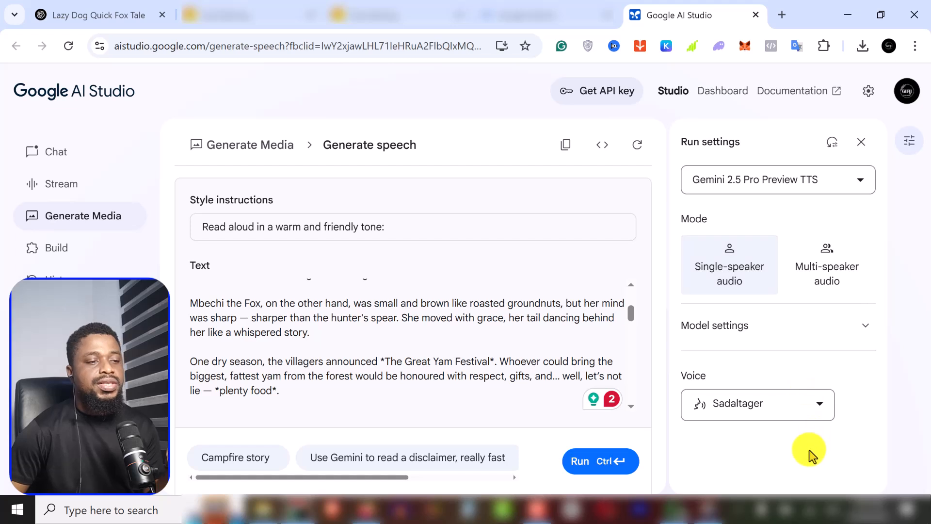
{"action": "left_click", "coordinate": [774, 420]}
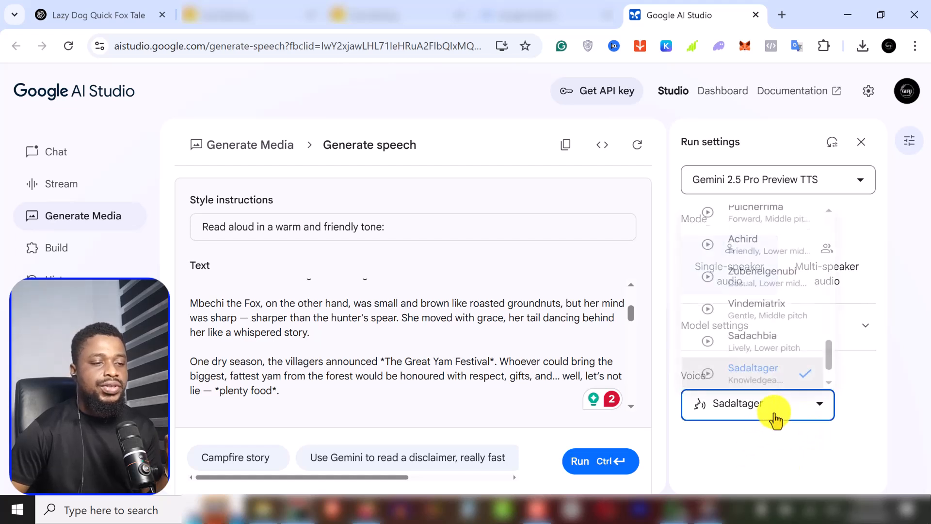
{"action": "scroll", "coordinate": [787, 349], "scroll_direction": "down", "scroll_amount": 2}
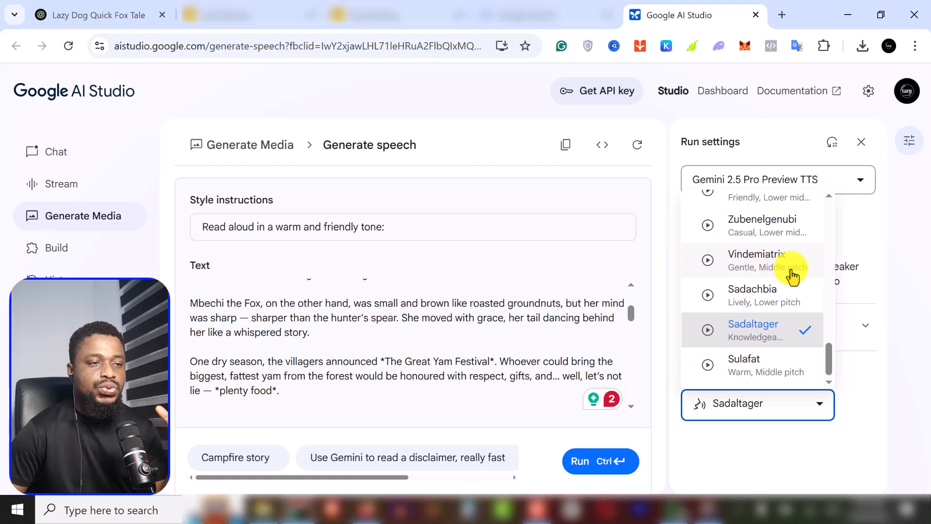
{"action": "scroll", "coordinate": [742, 253], "scroll_direction": "up", "scroll_amount": 2}
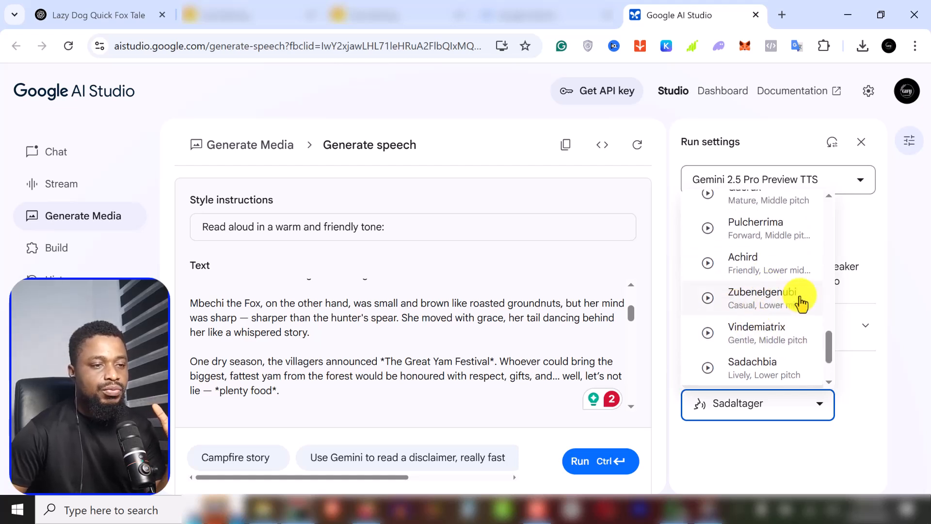
{"action": "scroll", "coordinate": [778, 261], "scroll_direction": "up", "scroll_amount": 8}
{"action": "scroll", "coordinate": [777, 260], "scroll_direction": "up", "scroll_amount": 6}
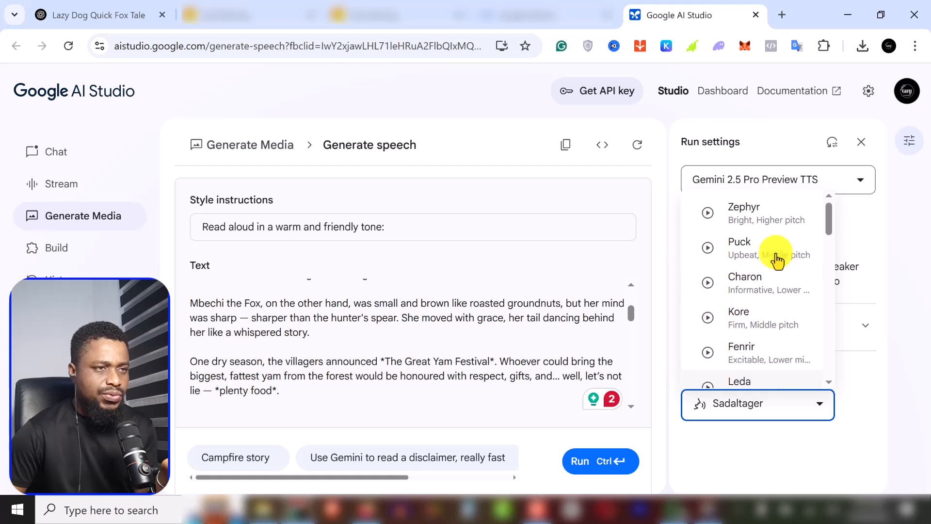
{"action": "scroll", "coordinate": [778, 261], "scroll_direction": "down", "scroll_amount": 12}
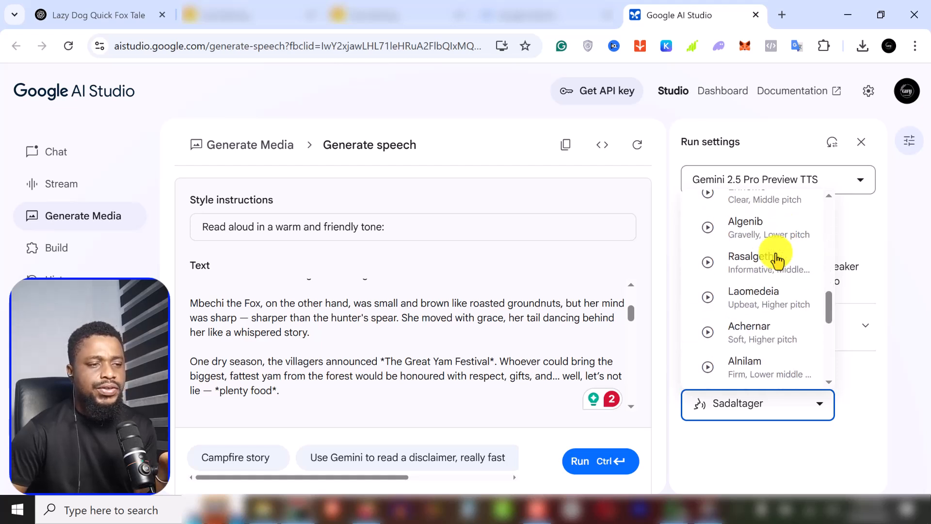
{"action": "scroll", "coordinate": [777, 260], "scroll_direction": "down", "scroll_amount": 5}
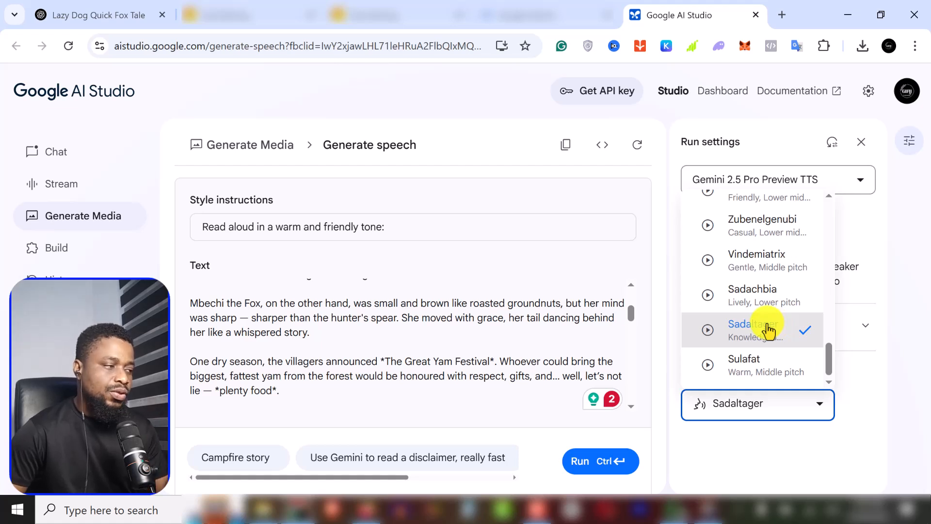
{"action": "scroll", "coordinate": [768, 332], "scroll_direction": "up", "scroll_amount": 6}
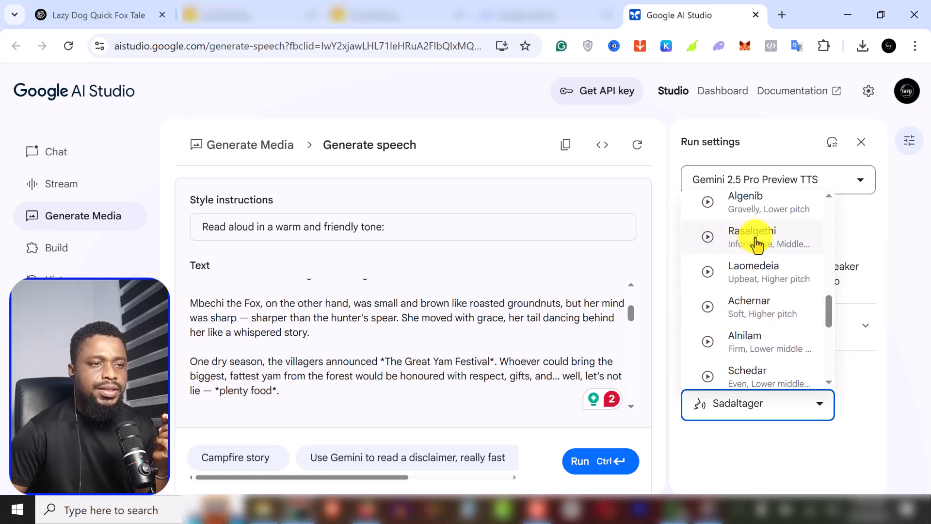
{"action": "left_click", "coordinate": [768, 252]}
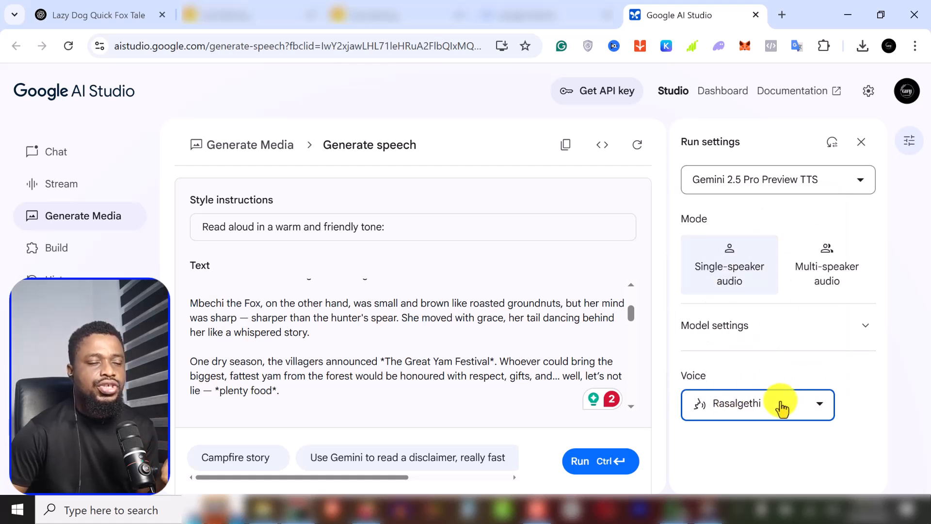
Check the available text-to-speech models and the temperature in the model settings without changing them
{"action": "left_click", "coordinate": [838, 186]}
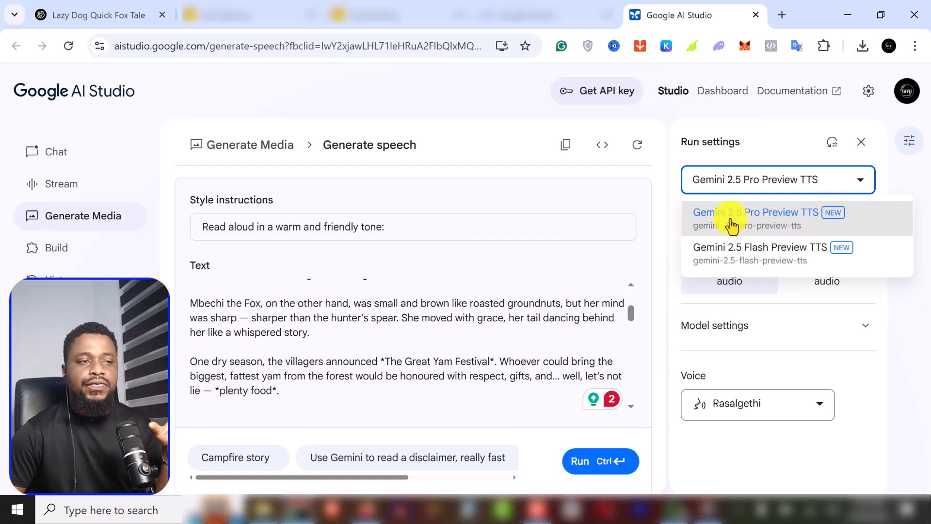
{"action": "left_click", "coordinate": [826, 183]}
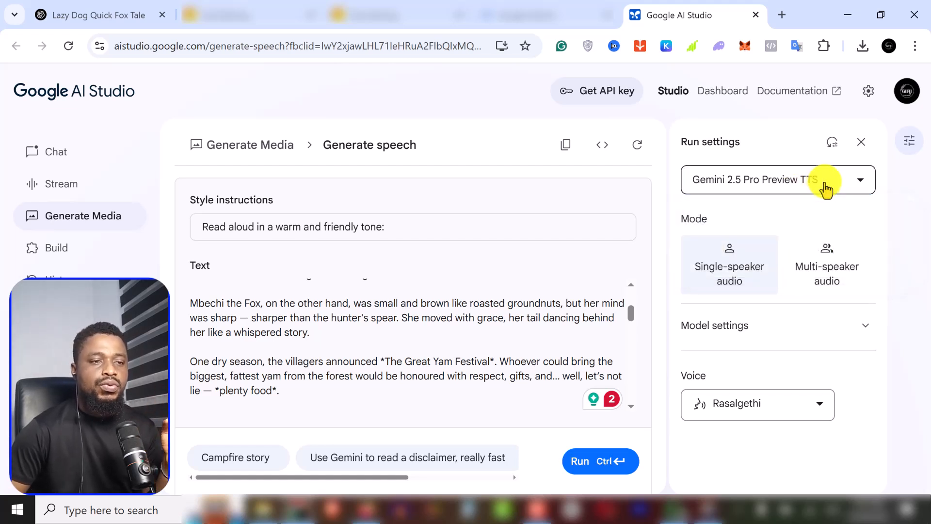
{"action": "left_click", "coordinate": [868, 332]}
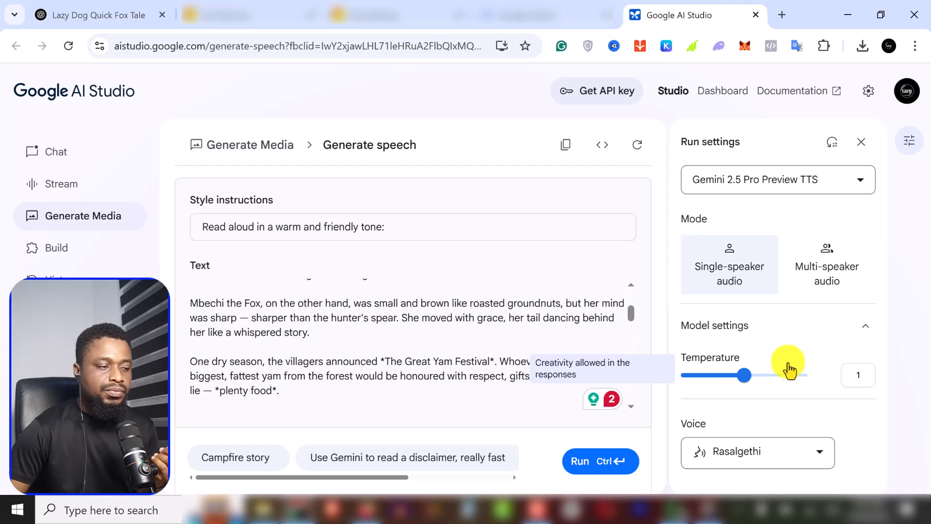
{"action": "left_click", "coordinate": [865, 326]}
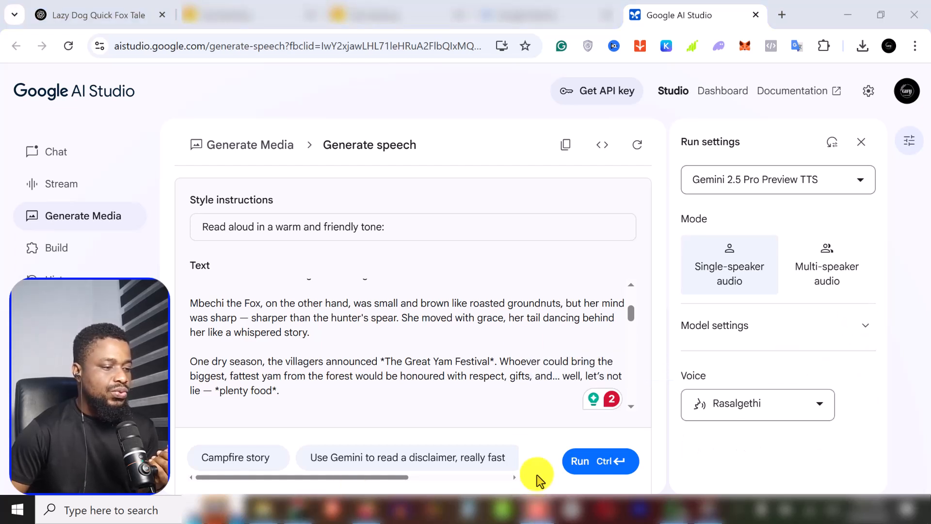
Run the speech generation for the folktale with the Rasalgethi voice and look through the story text while it processes
{"action": "left_click", "coordinate": [600, 467]}
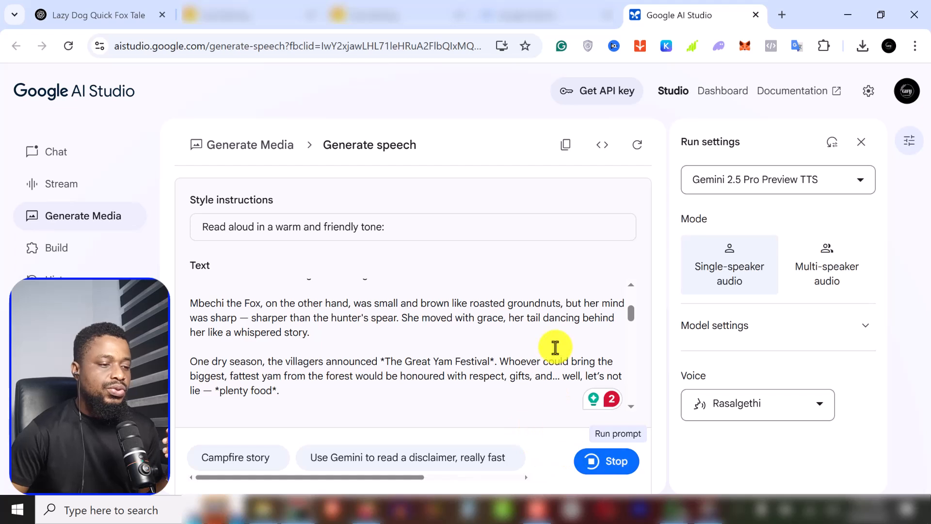
{"action": "left_click", "coordinate": [582, 473]}
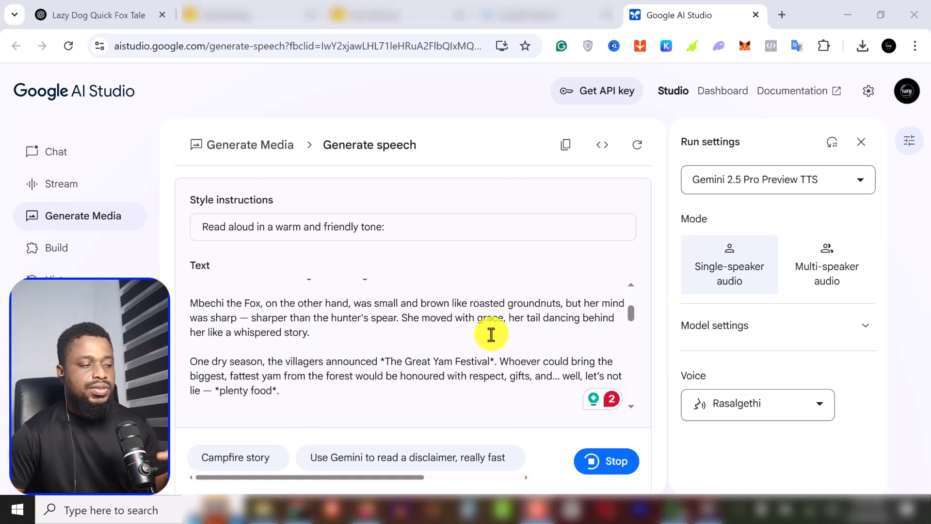
{"action": "scroll", "coordinate": [492, 335], "scroll_direction": "down", "scroll_amount": 5}
{"action": "scroll", "coordinate": [491, 334], "scroll_direction": "down", "scroll_amount": 5}
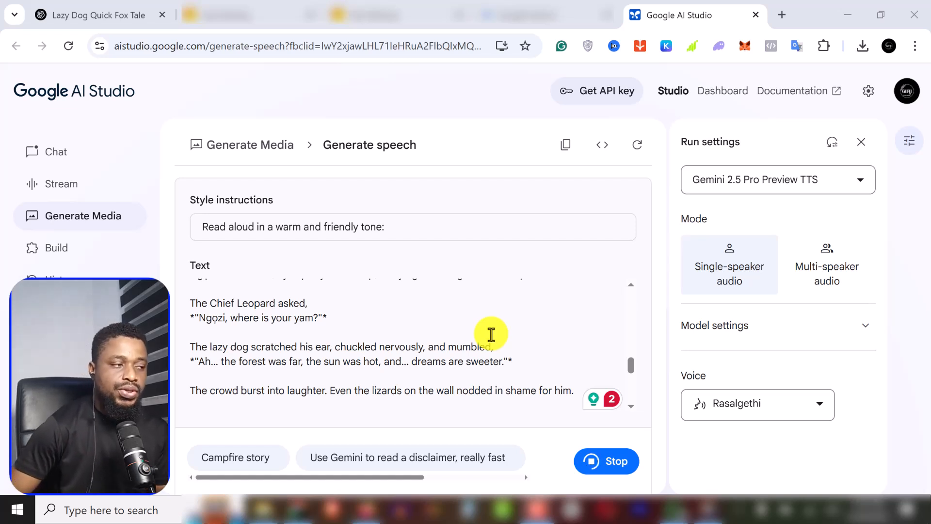
{"action": "scroll", "coordinate": [611, 364], "scroll_direction": "down", "scroll_amount": 5}
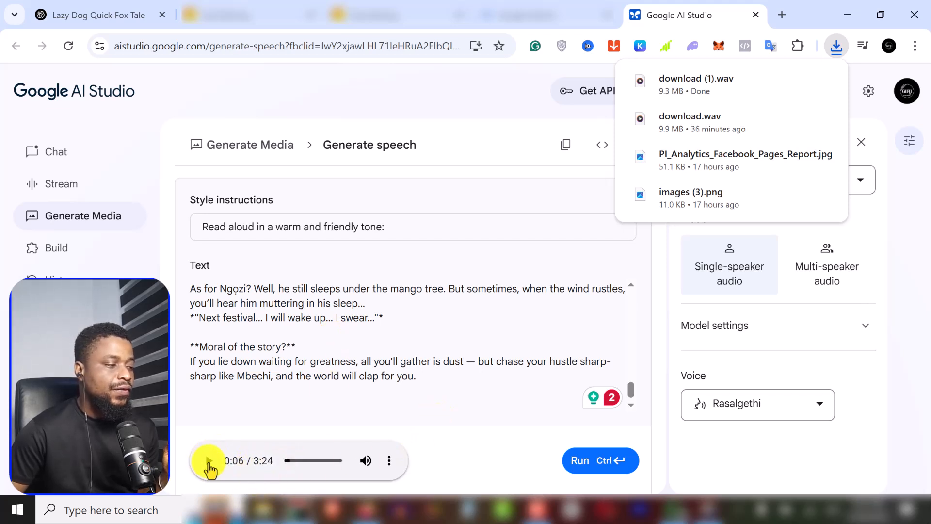
Play a brief part of the generated narration, pause it and look through the other available voices
{"action": "left_click", "coordinate": [210, 462]}
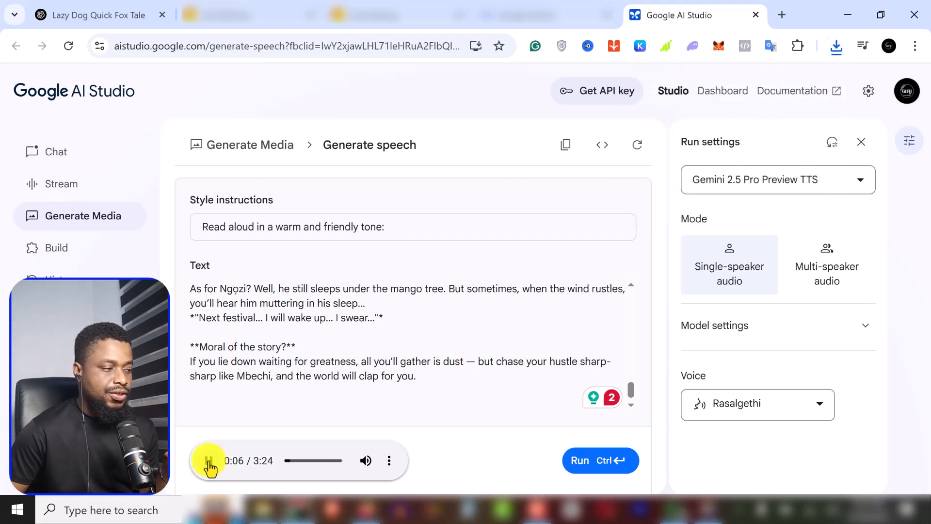
{"action": "left_click", "coordinate": [210, 460]}
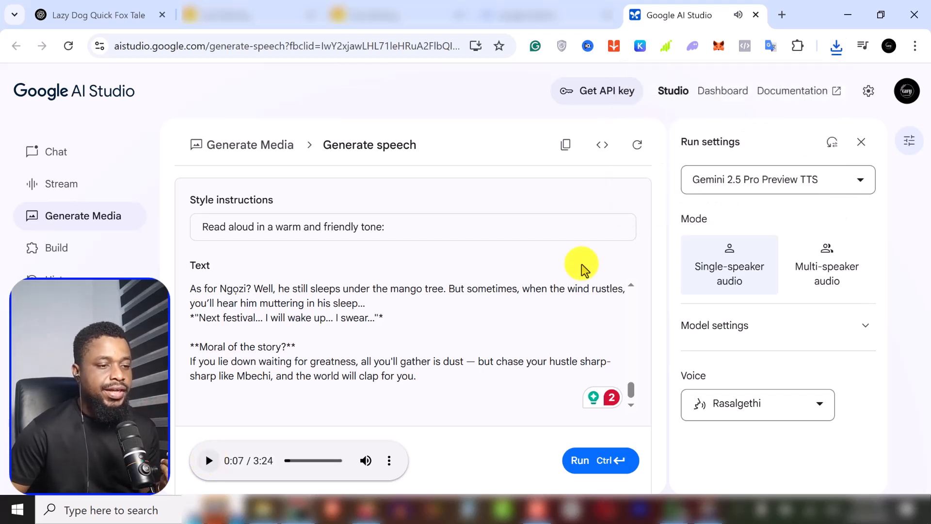
{"action": "left_click", "coordinate": [783, 407]}
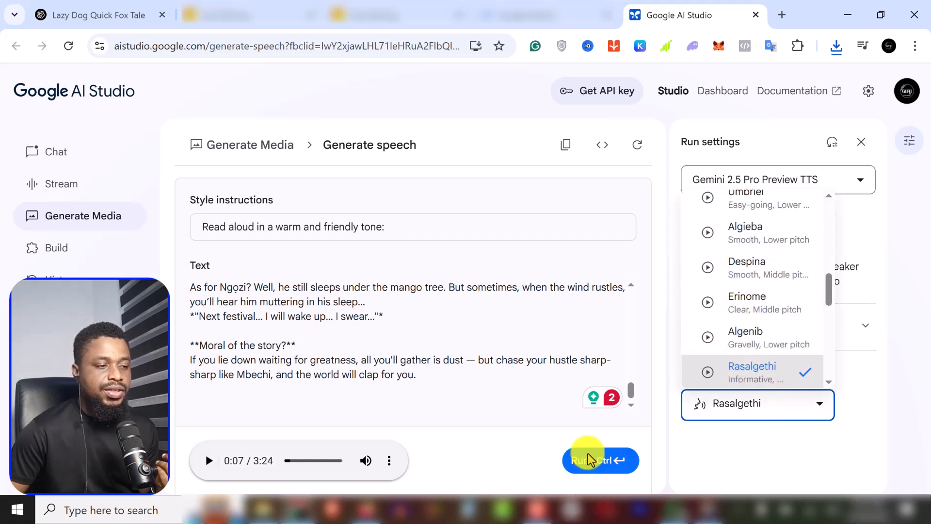
{"action": "scroll", "coordinate": [759, 296], "scroll_direction": "up", "scroll_amount": 1}
{"action": "scroll", "coordinate": [762, 287], "scroll_direction": "up", "scroll_amount": 10}
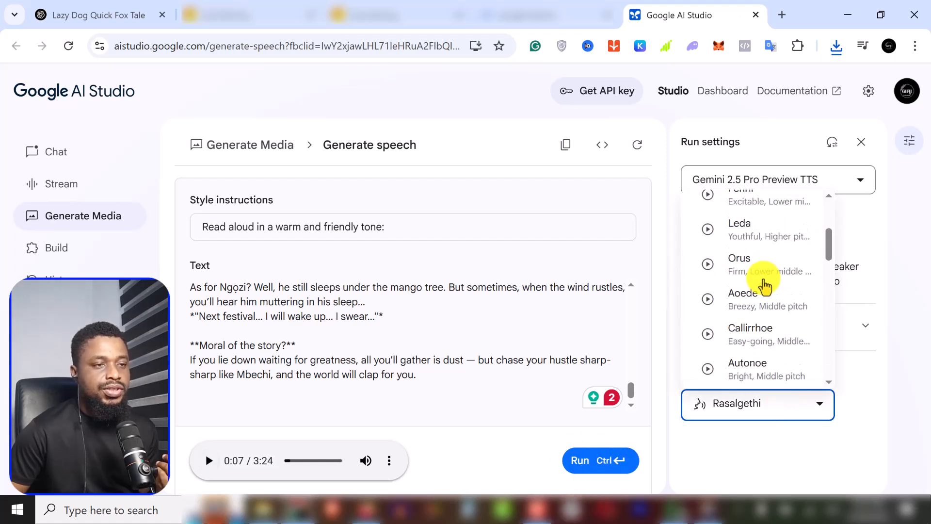
{"action": "scroll", "coordinate": [765, 285], "scroll_direction": "down", "scroll_amount": 10}
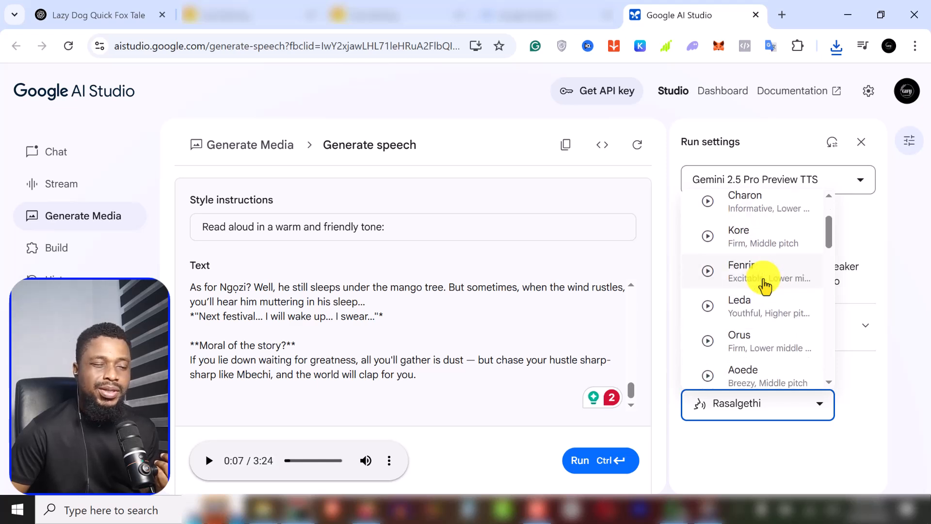
Download the generated folktale narration and show the browser's recent downloads
{"action": "left_click", "coordinate": [391, 464]}
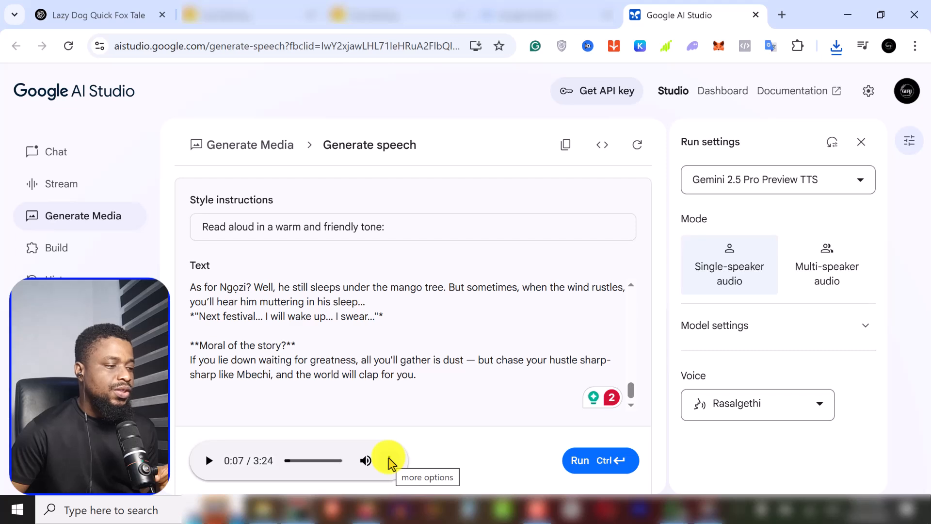
{"action": "left_click", "coordinate": [391, 463]}
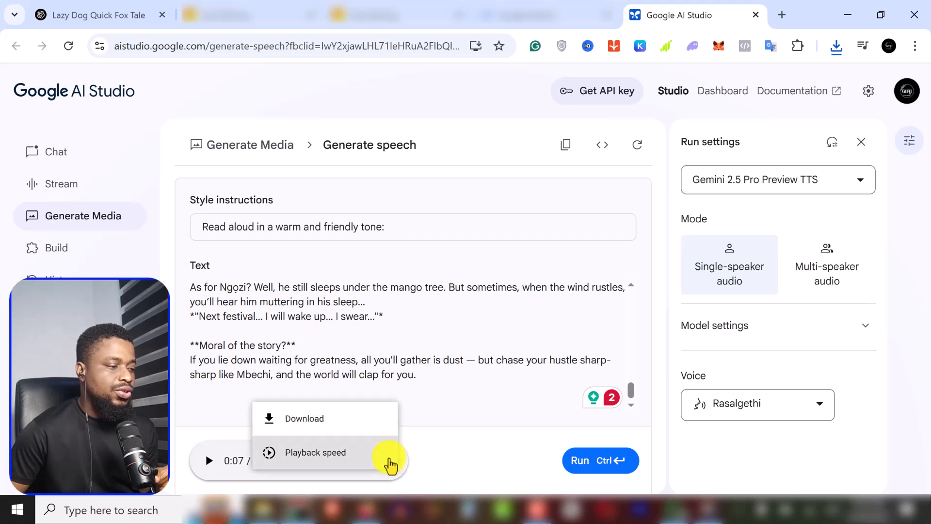
{"action": "left_click", "coordinate": [339, 429]}
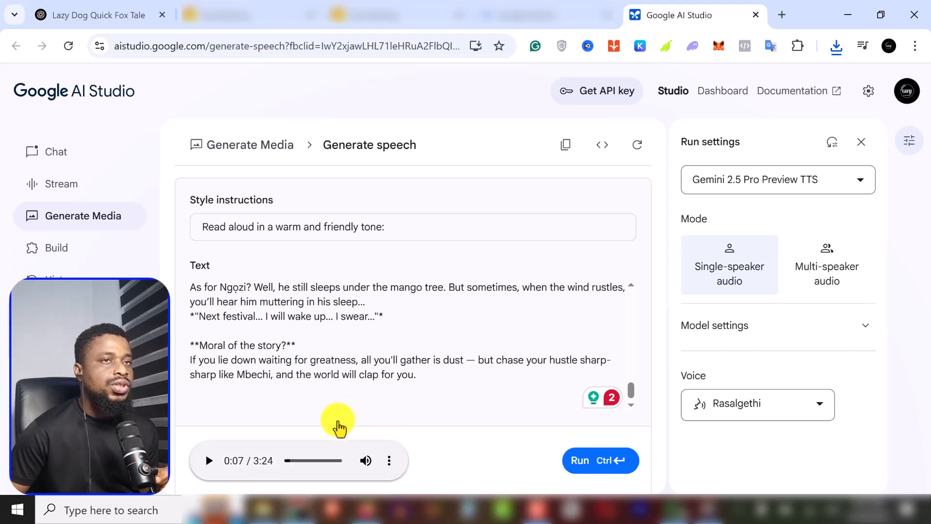
{"action": "left_click", "coordinate": [836, 47]}
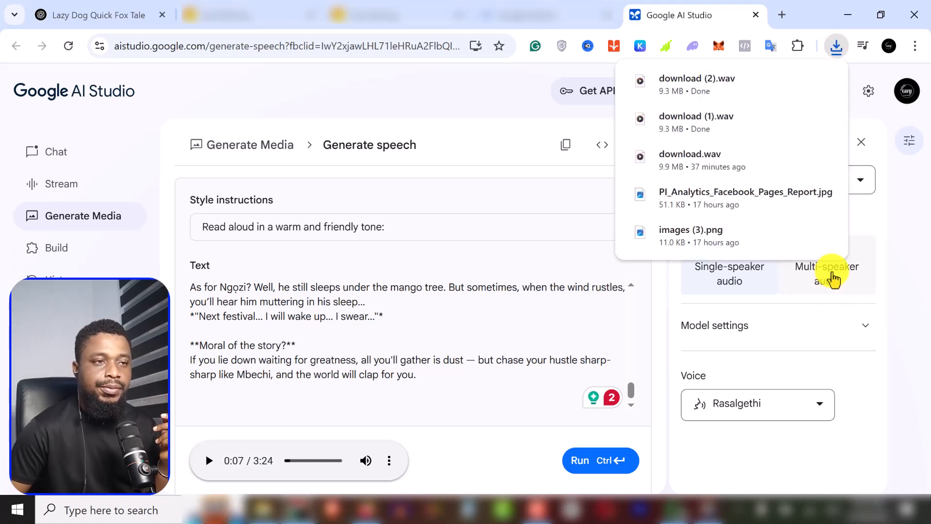
Switch the speech mode to multi-speaker audio and examine the raw structure, the script builder and the sample scripts
{"action": "left_click", "coordinate": [824, 279]}
{"action": "left_click", "coordinate": [824, 279]}
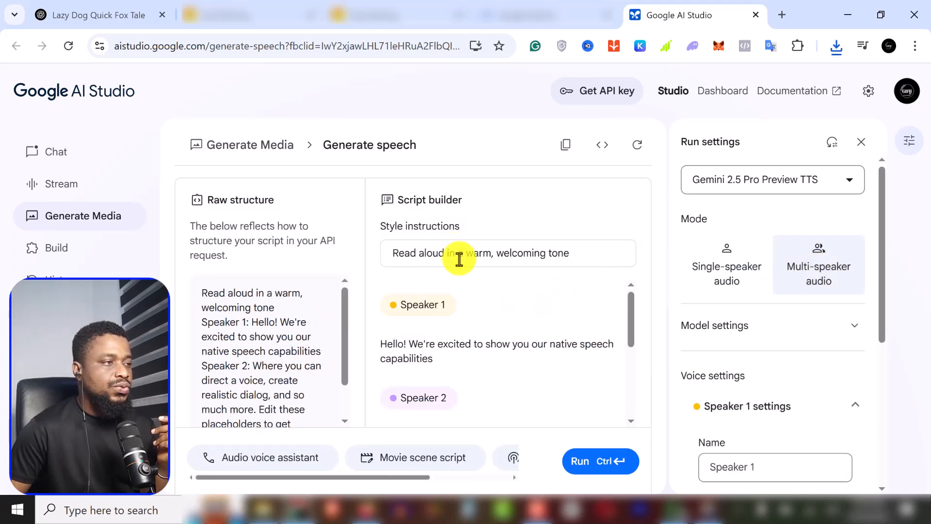
{"action": "left_click", "coordinate": [381, 358]}
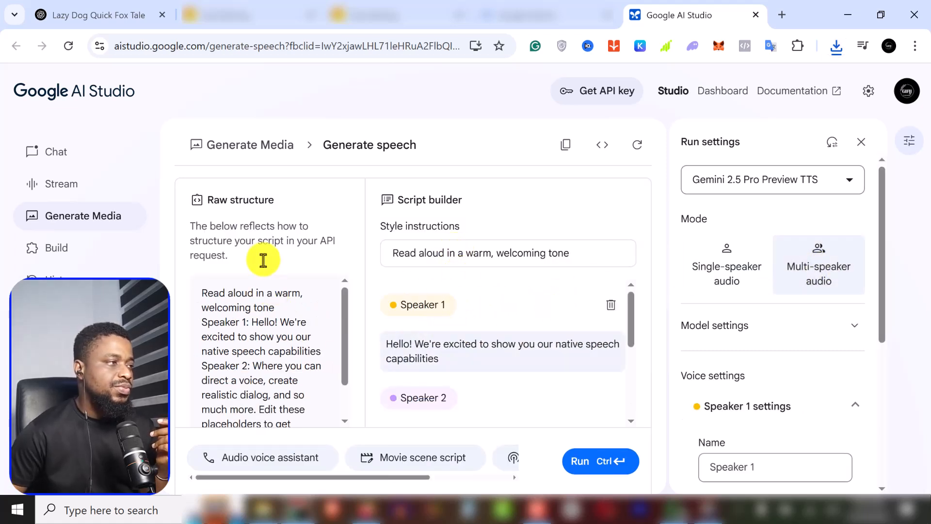
{"action": "scroll", "coordinate": [252, 334], "scroll_direction": "down", "scroll_amount": 1}
{"action": "scroll", "coordinate": [252, 334], "scroll_direction": "down", "scroll_amount": 1}
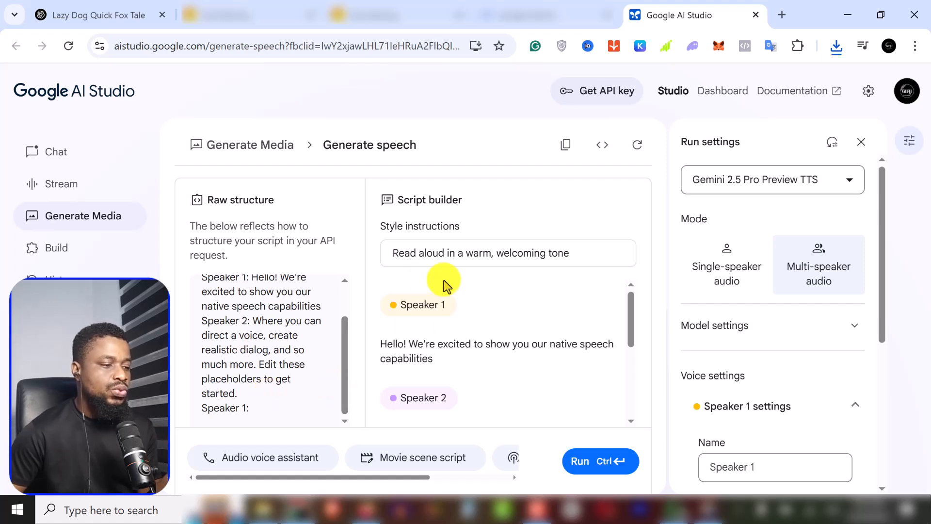
{"action": "scroll", "coordinate": [517, 480], "scroll_direction": "right", "scroll_amount": 3}
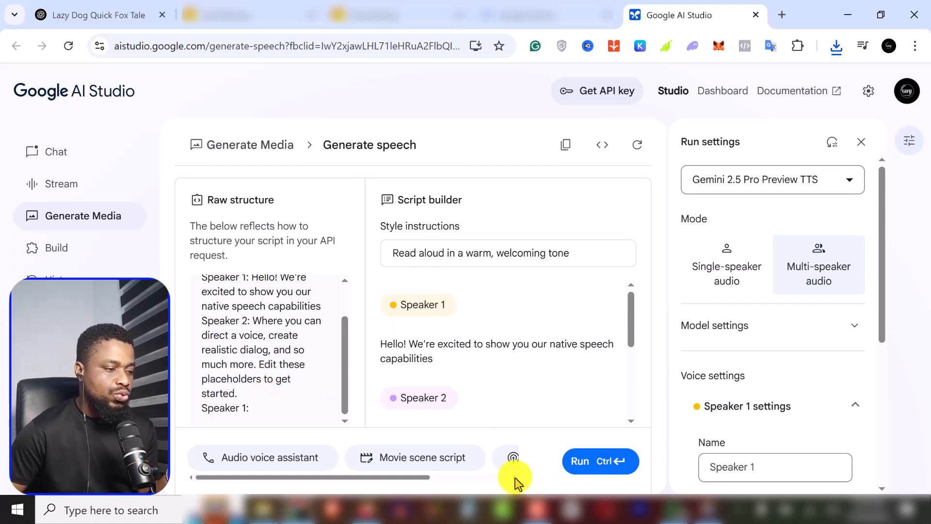
{"action": "scroll", "coordinate": [516, 478], "scroll_direction": "right", "scroll_amount": 2}
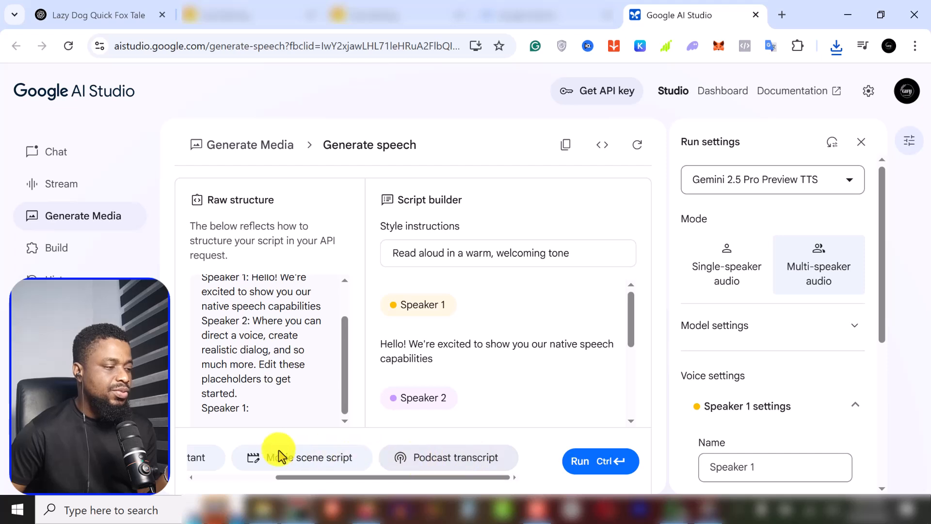
{"action": "left_click_drag", "start_coordinate": [302, 476], "coordinate": [192, 483]}
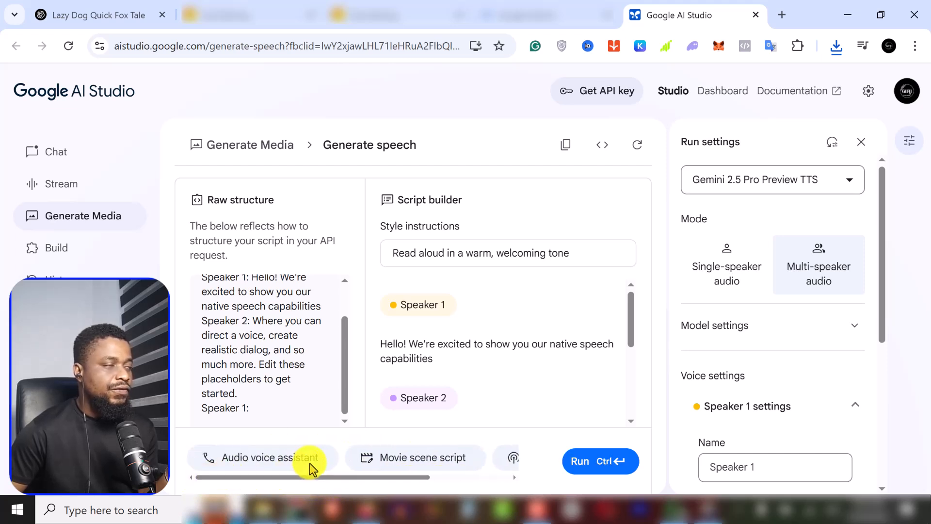
Switch to the ChatGPT conversation and copy Speaker 1's opening line of "The Day It Rained on the Wedding"
{"action": "left_click", "coordinate": [89, 16]}
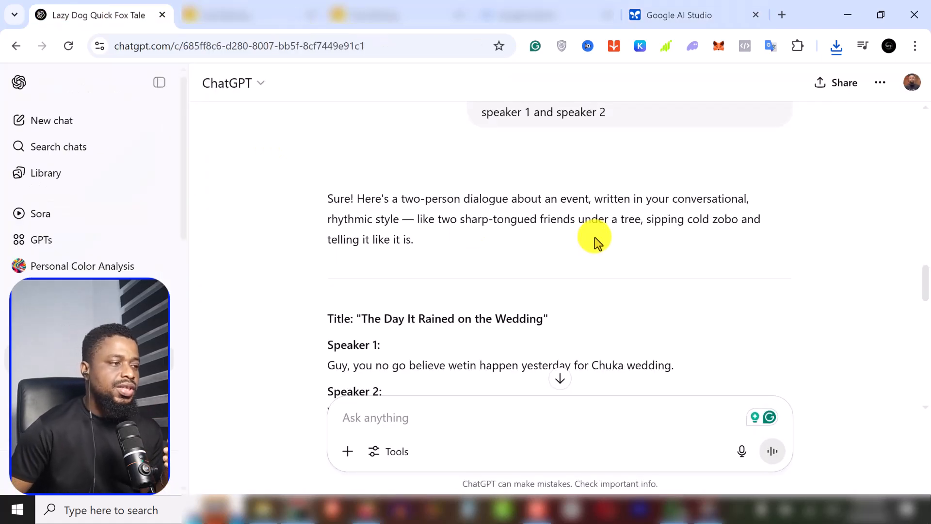
{"action": "scroll", "coordinate": [595, 237], "scroll_direction": "down", "scroll_amount": 2}
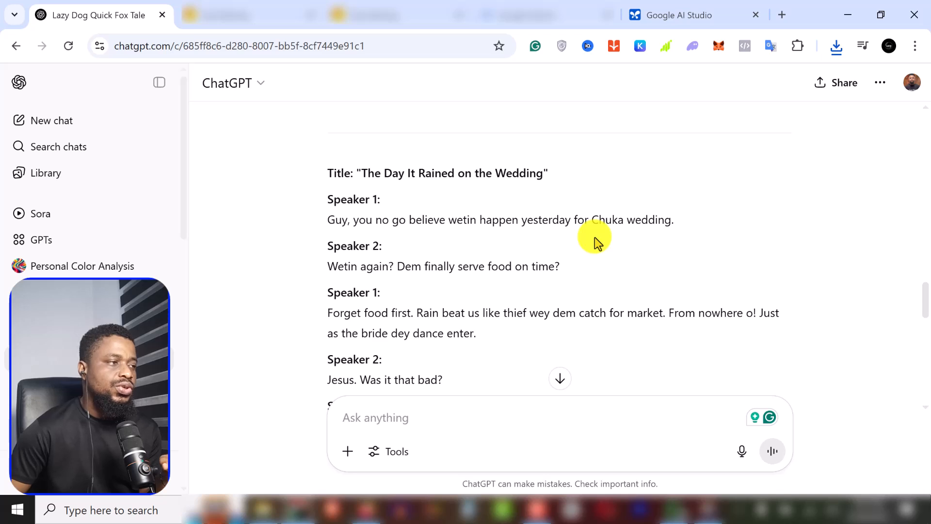
{"action": "scroll", "coordinate": [594, 237], "scroll_direction": "down", "scroll_amount": 2}
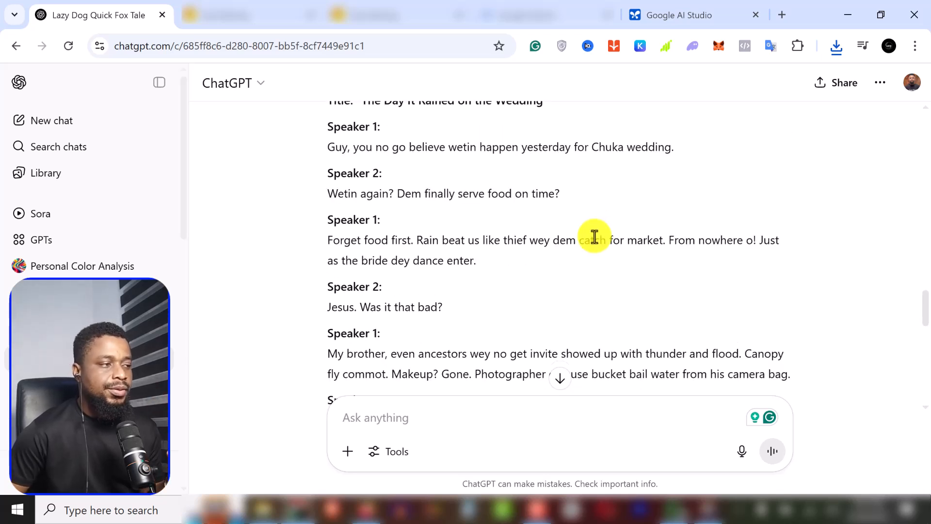
{"action": "scroll", "coordinate": [316, 229], "scroll_direction": "up", "scroll_amount": 2}
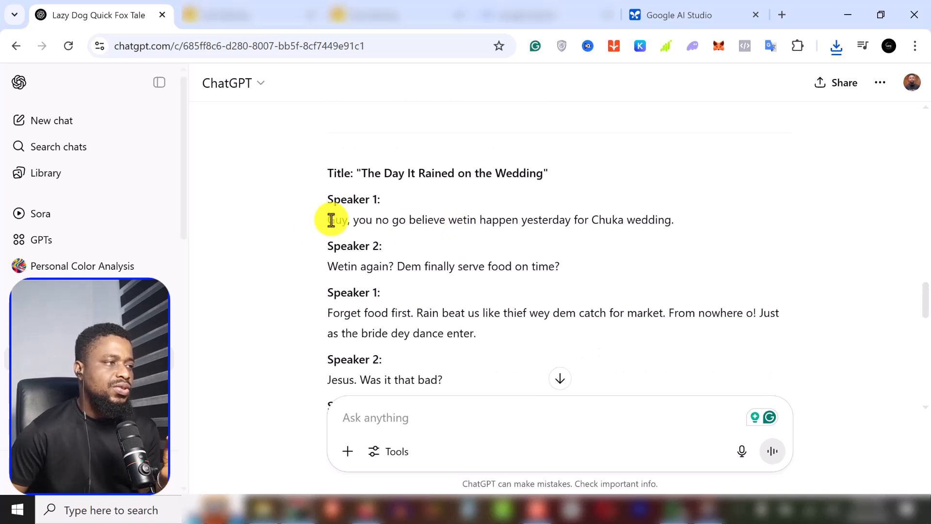
{"action": "left_click_drag", "start_coordinate": [328, 220], "coordinate": [427, 220]}
{"action": "left_click_drag", "start_coordinate": [610, 210], "coordinate": [674, 224]}
{"action": "right_click", "coordinate": [637, 219]}
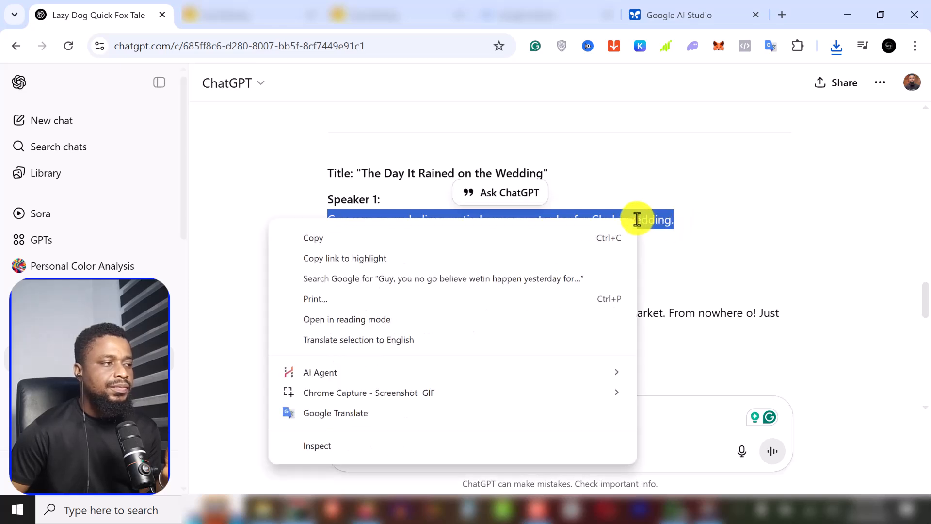
{"action": "left_click", "coordinate": [328, 237]}
Switch to Google AI Studio and replace the first Speaker 1 placeholder in the script builder with the copied opening line
{"action": "left_click", "coordinate": [678, 15]}
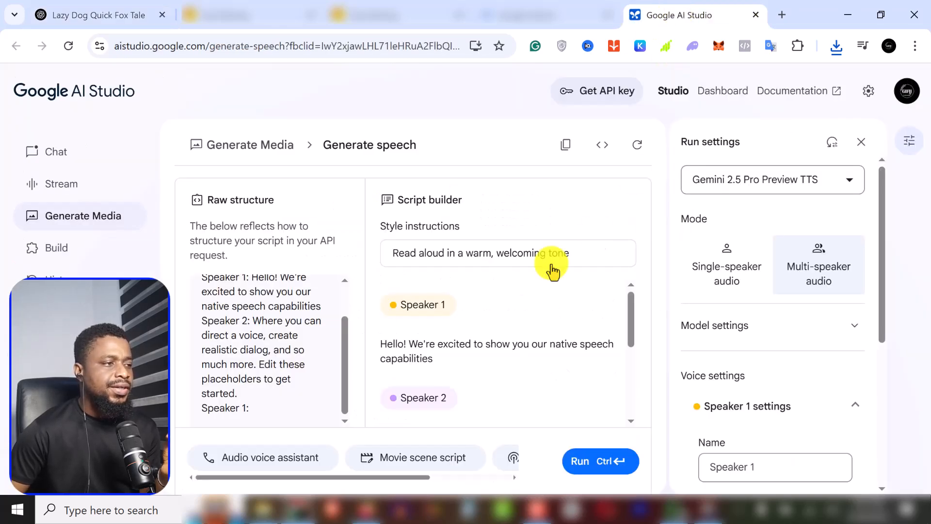
{"action": "left_click", "coordinate": [431, 353]}
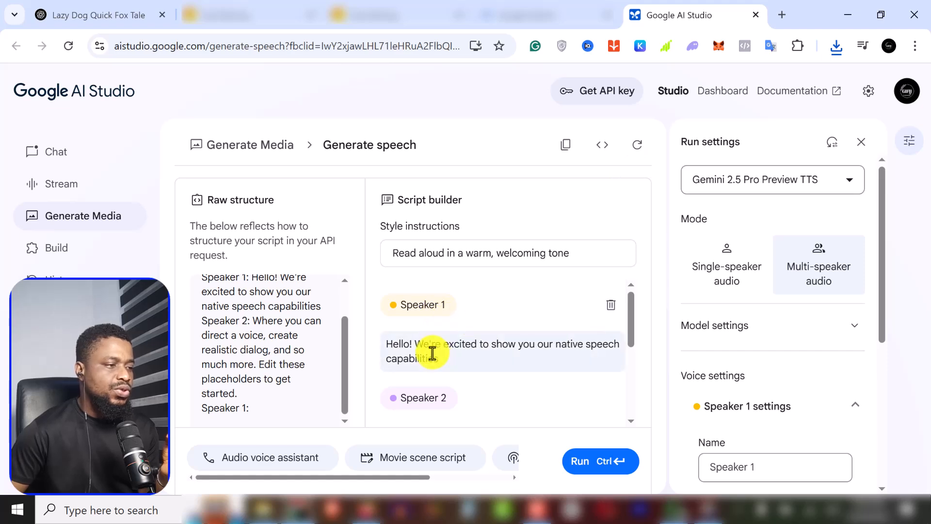
{"action": "key", "text": "ctrl+a"}
{"action": "right_click", "coordinate": [432, 354]}
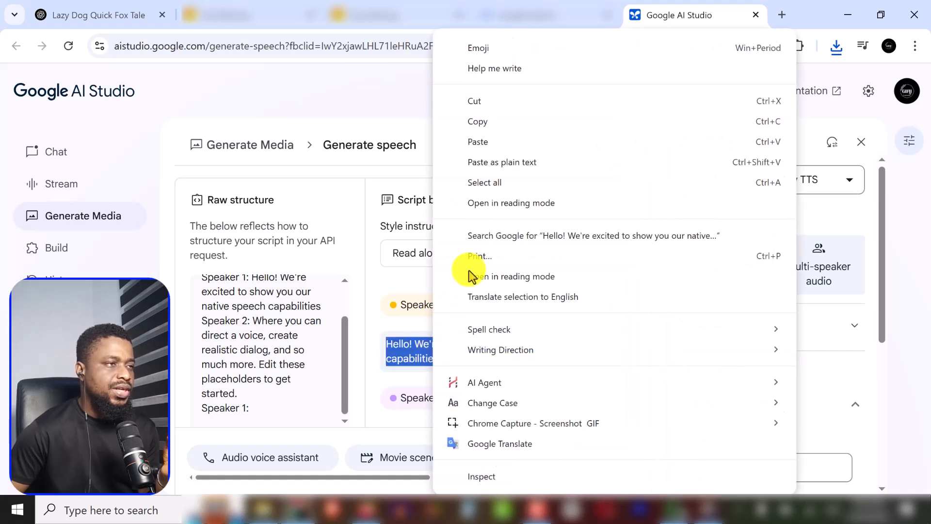
{"action": "left_click", "coordinate": [484, 141]}
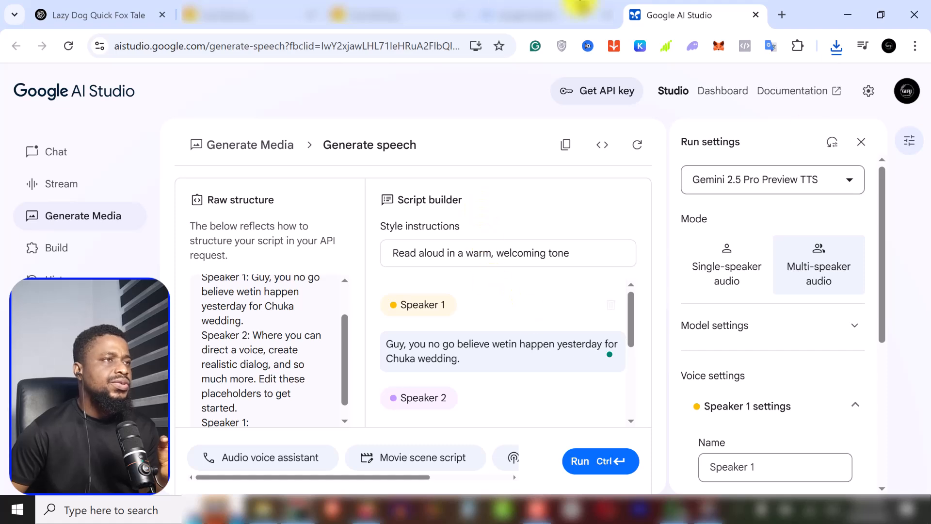
Switch back to ChatGPT and copy Speaker 2's line "Wetin again? Dem finally serve food on time?"
{"action": "left_click", "coordinate": [113, 22]}
{"action": "scroll", "coordinate": [433, 249], "scroll_direction": "down", "scroll_amount": 1}
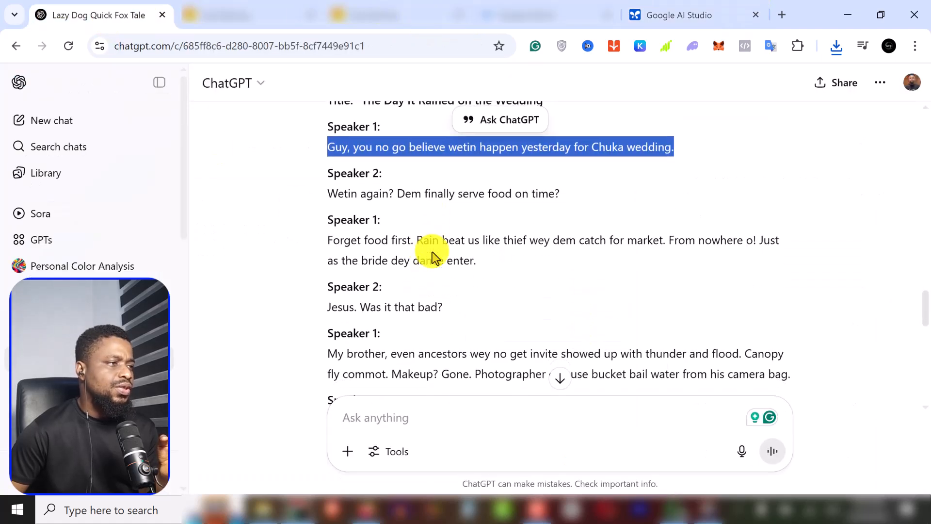
{"action": "triple_click", "coordinate": [351, 194]}
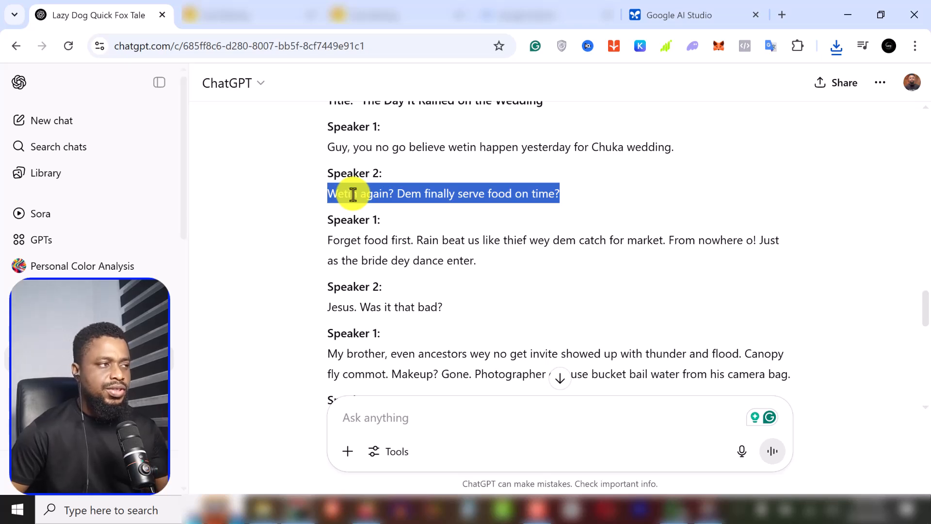
{"action": "right_click", "coordinate": [358, 196]}
{"action": "left_click", "coordinate": [408, 211]}
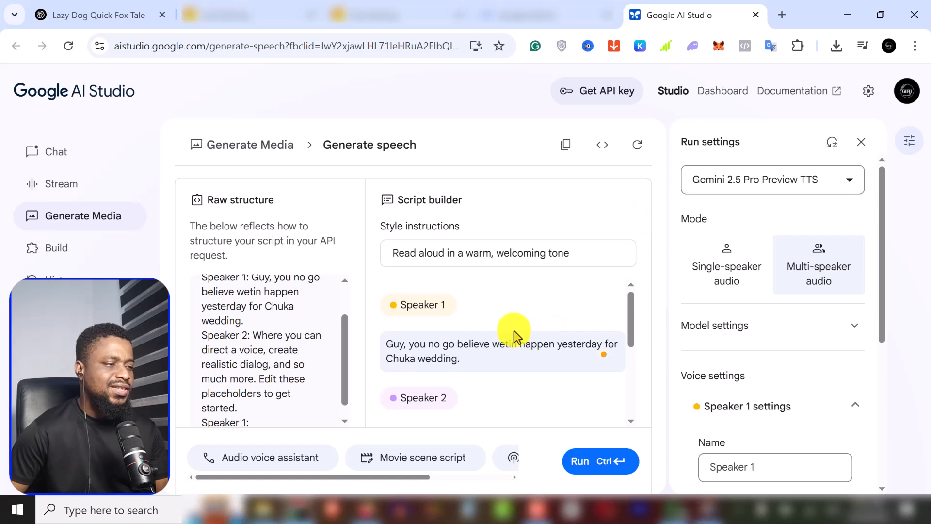
In Google AI Studio, replace the Speaker 2 placeholder text with the copied line "Wetin again? Dem finally serve food on time?"
{"action": "scroll", "coordinate": [505, 391], "scroll_direction": "down", "scroll_amount": 4}
{"action": "left_click", "coordinate": [428, 296]}
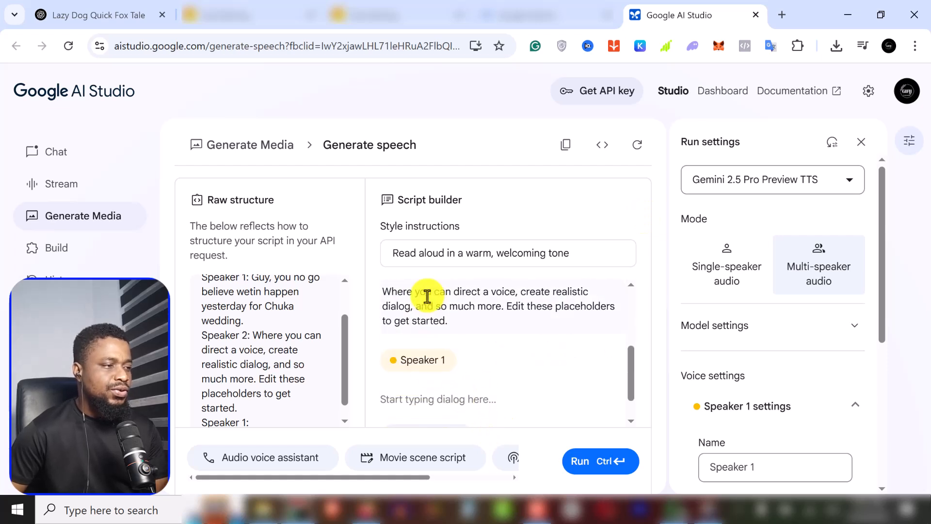
{"action": "triple_click", "coordinate": [427, 296]}
{"action": "left_click", "coordinate": [427, 296]}
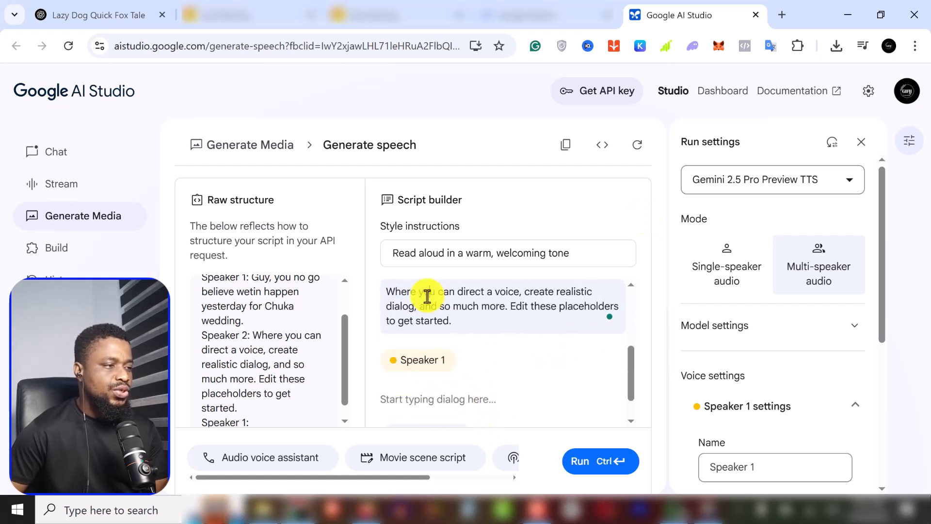
{"action": "triple_click", "coordinate": [428, 296]}
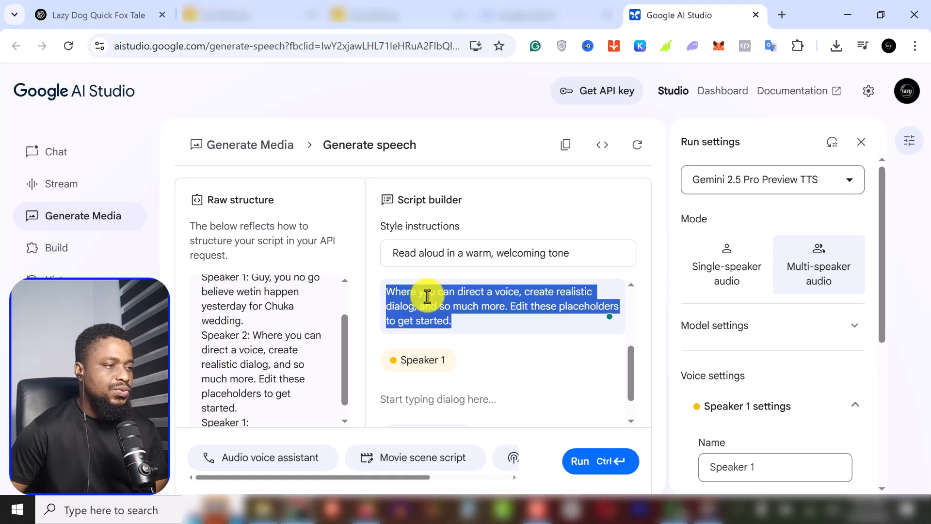
{"action": "right_click", "coordinate": [428, 296]}
{"action": "left_click", "coordinate": [477, 158]}
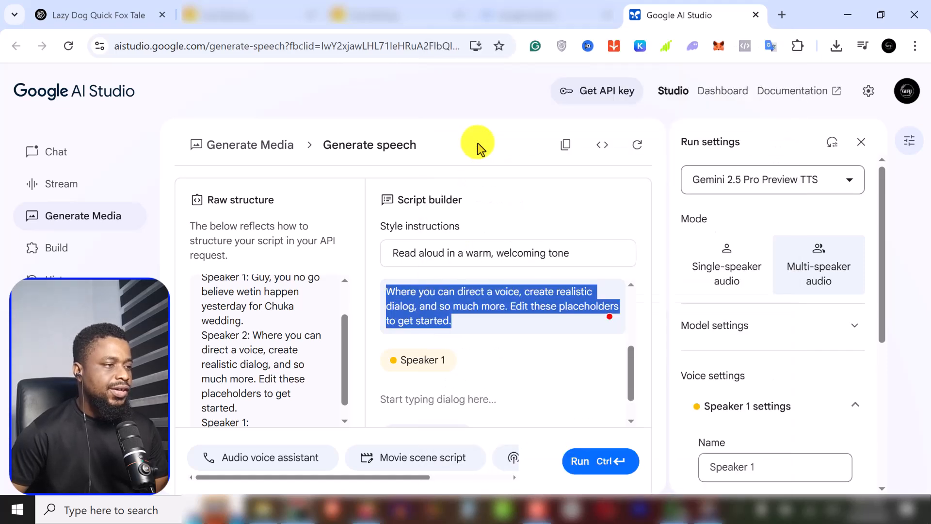
Switch to ChatGPT and copy Speaker 1's second line, from "Forget food first" to "bride dey dance enter."
{"action": "left_click", "coordinate": [83, 19]}
{"action": "scroll", "coordinate": [370, 216], "scroll_direction": "down", "scroll_amount": 2}
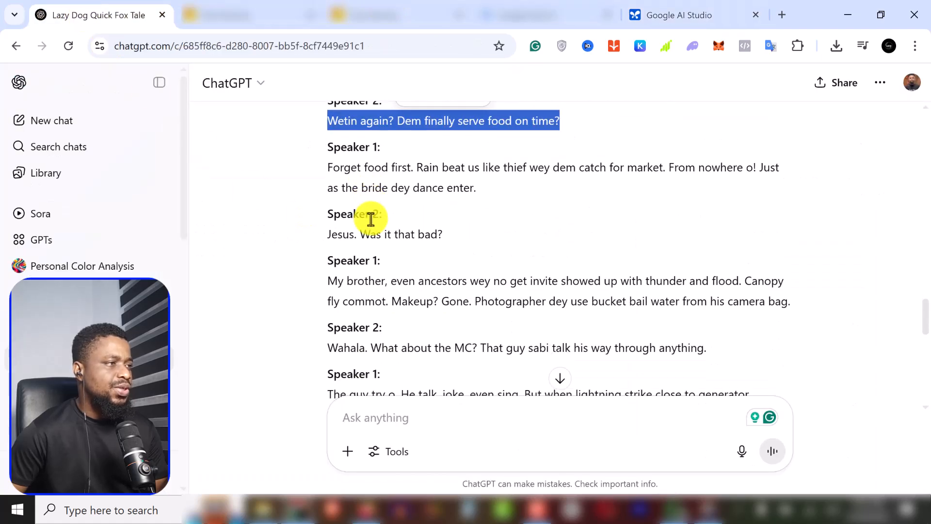
{"action": "left_click_drag", "start_coordinate": [333, 166], "coordinate": [478, 183]}
{"action": "right_click", "coordinate": [446, 185]}
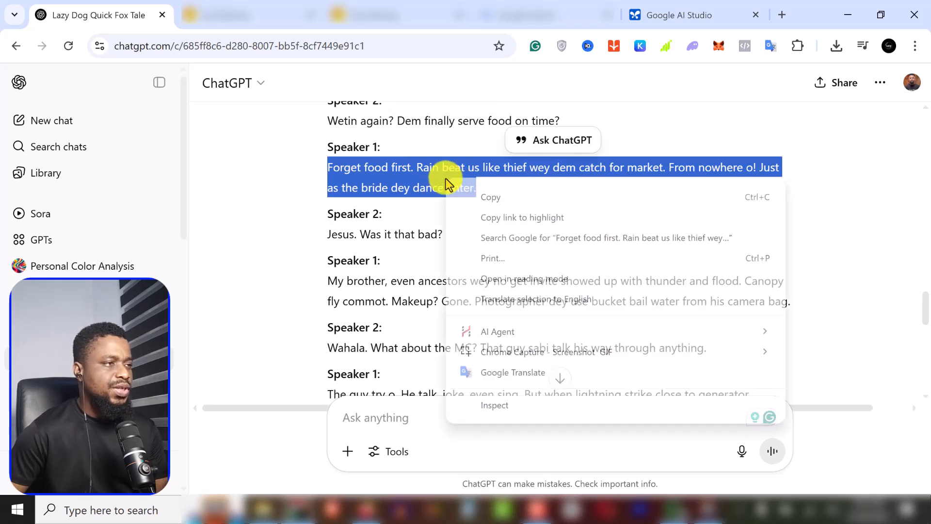
{"action": "left_click", "coordinate": [487, 198]}
Switch to Google AI Studio and paste the copied "Forget food first" line into the empty second Speaker 1 dialog
{"action": "left_click", "coordinate": [679, 14]}
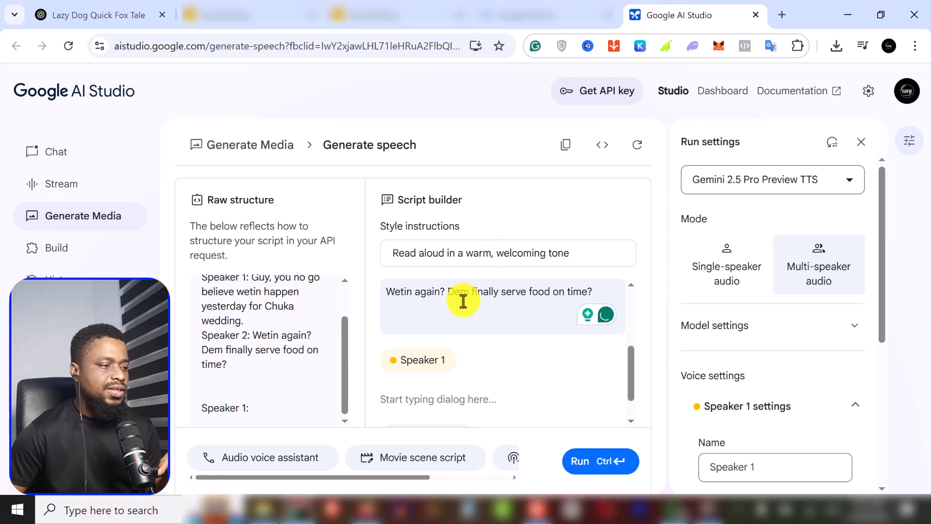
{"action": "scroll", "coordinate": [465, 318], "scroll_direction": "down", "scroll_amount": 1}
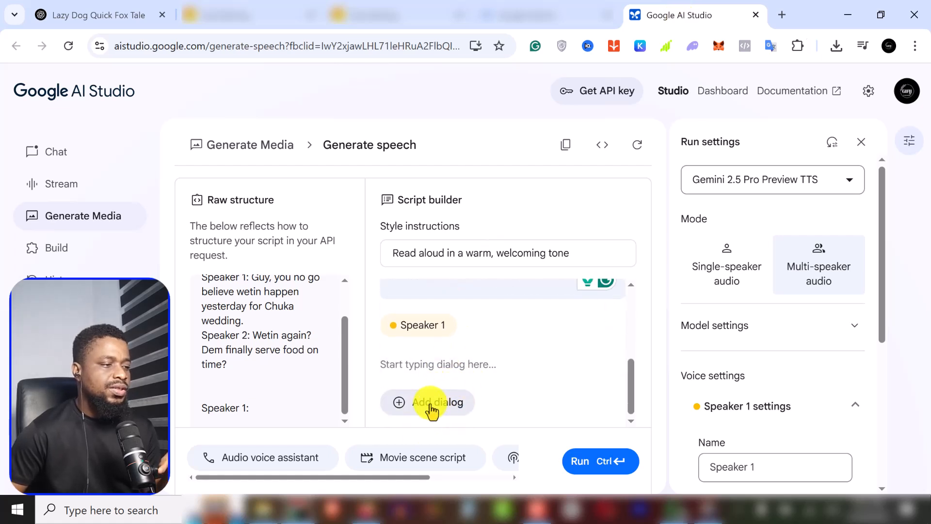
{"action": "left_click", "coordinate": [409, 364]}
{"action": "right_click", "coordinate": [409, 363]}
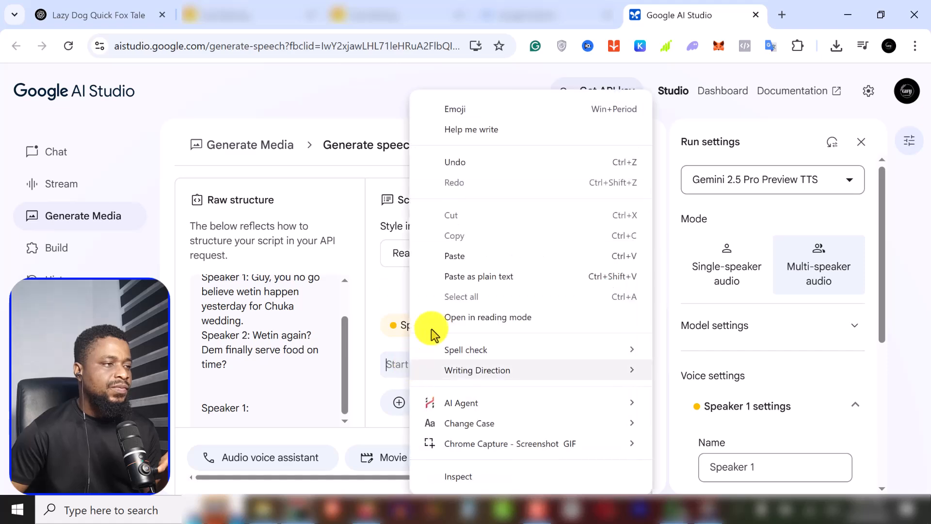
{"action": "left_click", "coordinate": [461, 256]}
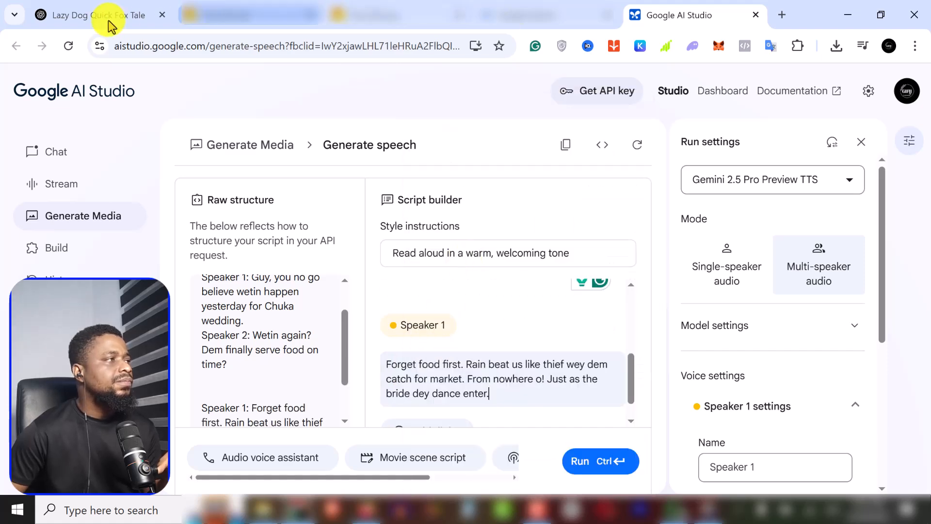
Switch to ChatGPT and copy Speaker 2's reply "Jesus. Was it that bad?"
{"action": "left_click", "coordinate": [135, 16]}
{"action": "scroll", "coordinate": [484, 304], "scroll_direction": "down", "scroll_amount": 1}
{"action": "scroll", "coordinate": [483, 304], "scroll_direction": "up", "scroll_amount": 1}
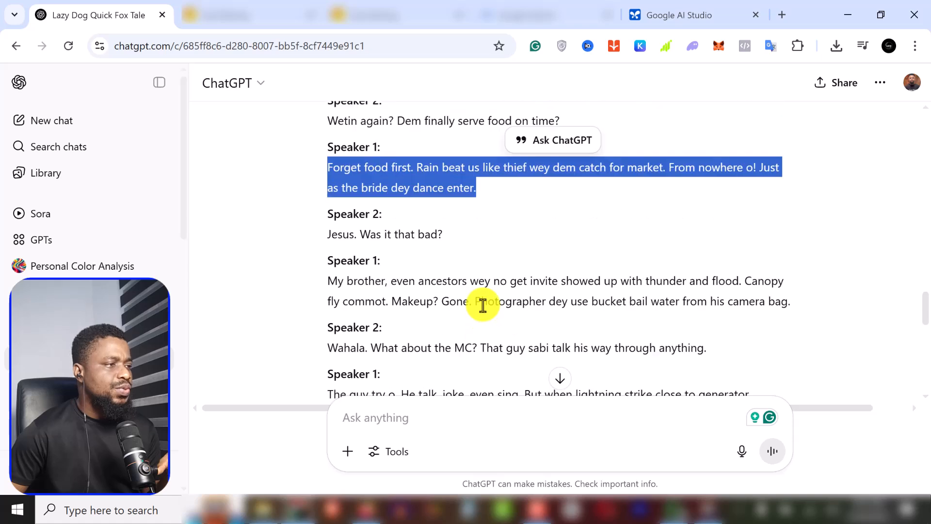
{"action": "left_click_drag", "start_coordinate": [329, 234], "coordinate": [443, 236]}
{"action": "right_click", "coordinate": [429, 234]}
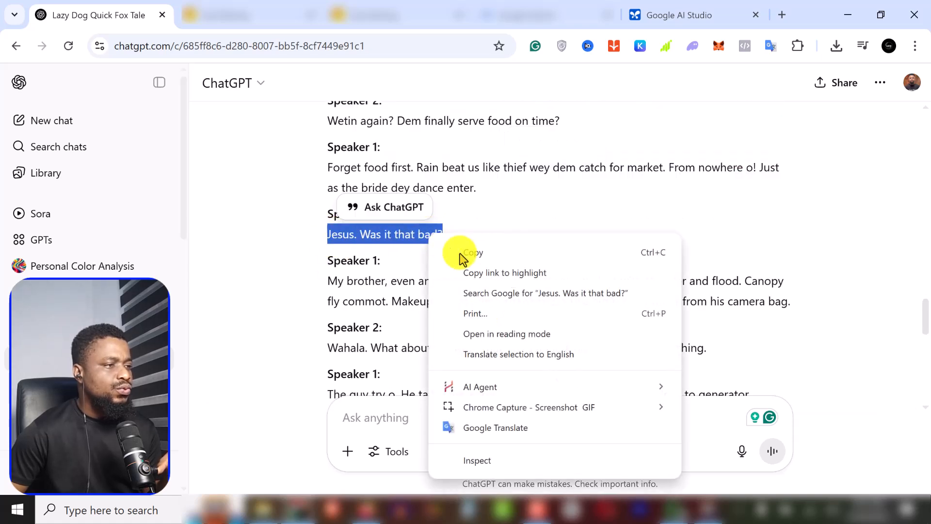
{"action": "left_click", "coordinate": [478, 261]}
In Google AI Studio, add a Speaker 2 dialog to the script and paste "Jesus. Was it that bad?" into it
{"action": "left_click", "coordinate": [676, 17]}
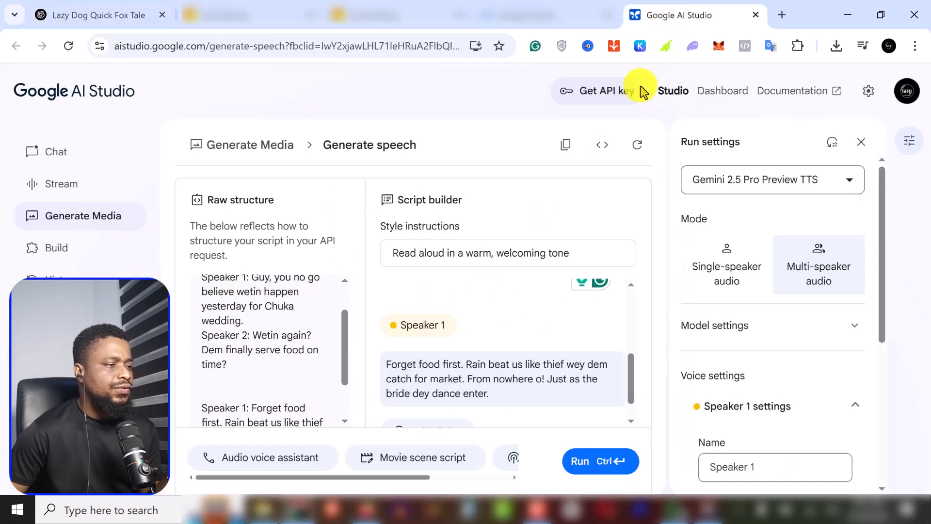
{"action": "scroll", "coordinate": [458, 384], "scroll_direction": "down", "scroll_amount": 1}
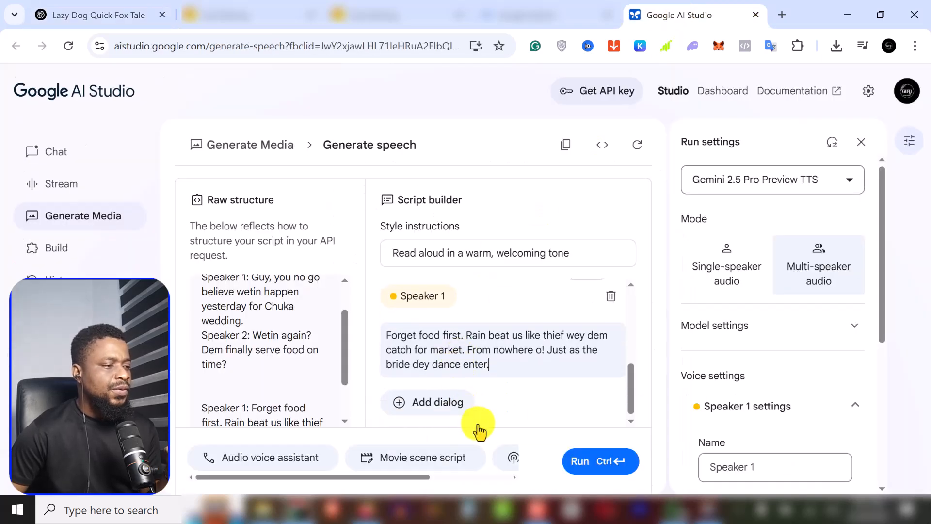
{"action": "left_click", "coordinate": [441, 407]}
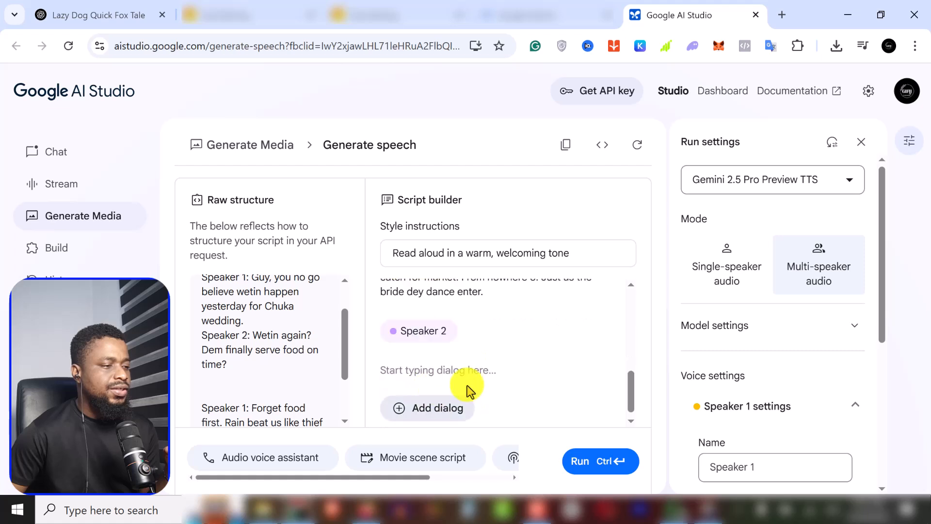
{"action": "left_click", "coordinate": [455, 370]}
{"action": "right_click", "coordinate": [455, 369]}
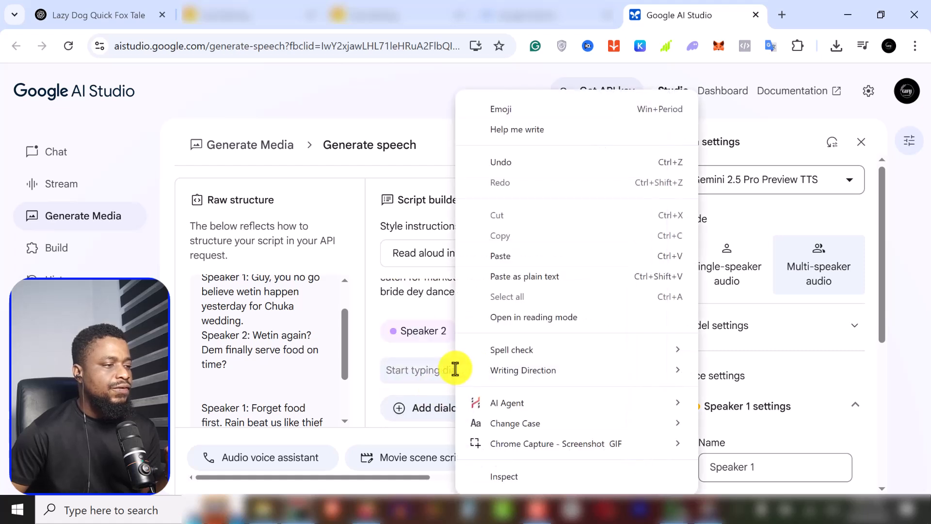
{"action": "left_click", "coordinate": [517, 254]}
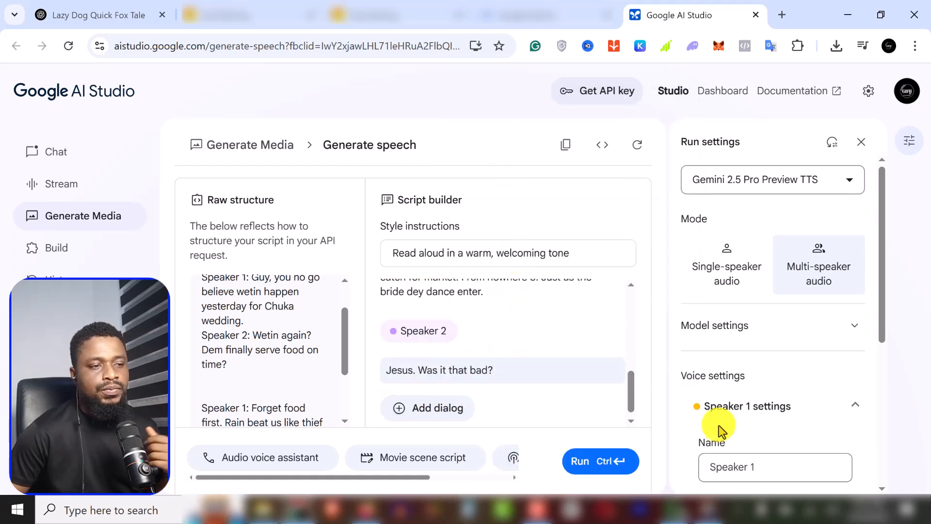
Expand the model settings to show the temperature, and set Speaker 1's voice to Leda
{"action": "left_click", "coordinate": [853, 330]}
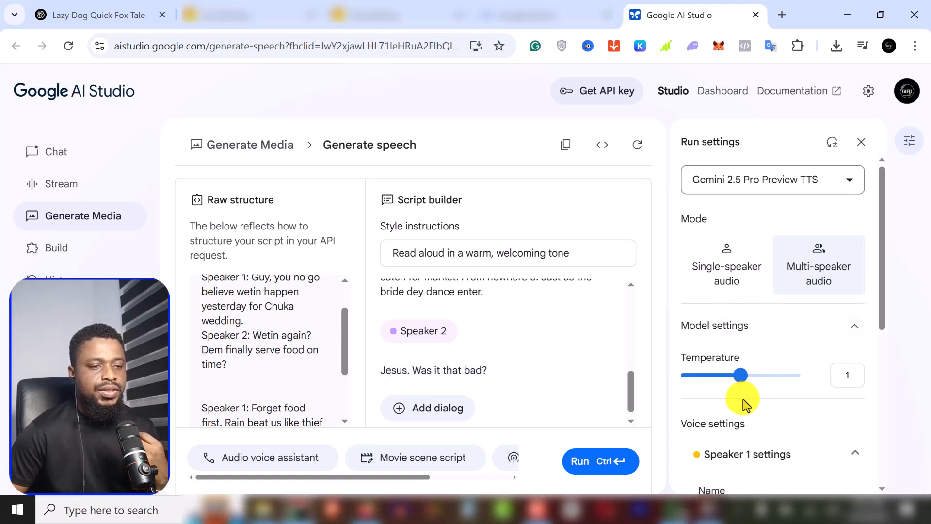
{"action": "scroll", "coordinate": [783, 395], "scroll_direction": "down", "scroll_amount": 4}
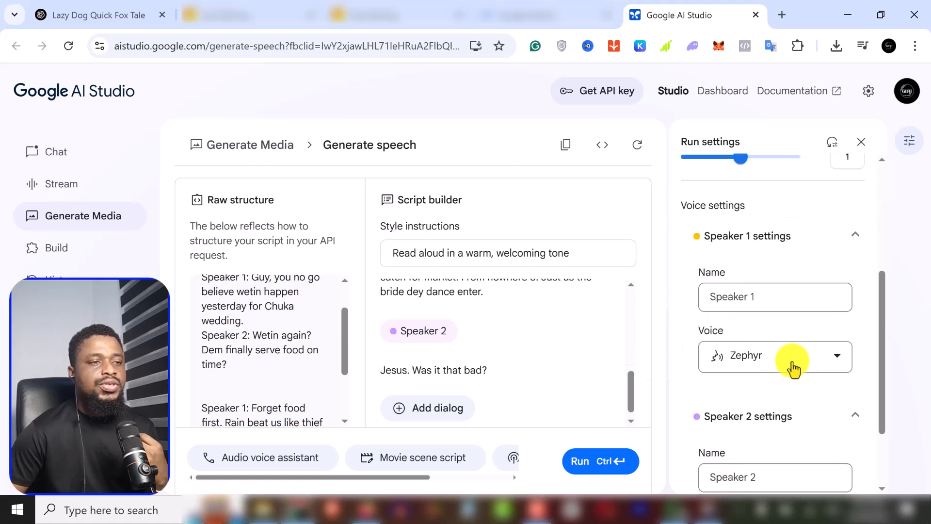
{"action": "scroll", "coordinate": [762, 353], "scroll_direction": "up", "scroll_amount": 1}
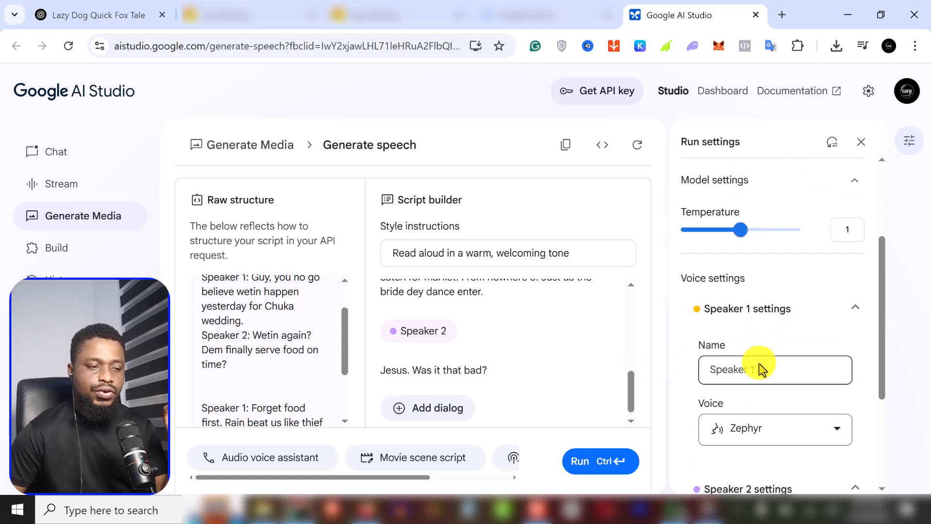
{"action": "scroll", "coordinate": [762, 368], "scroll_direction": "down", "scroll_amount": 2}
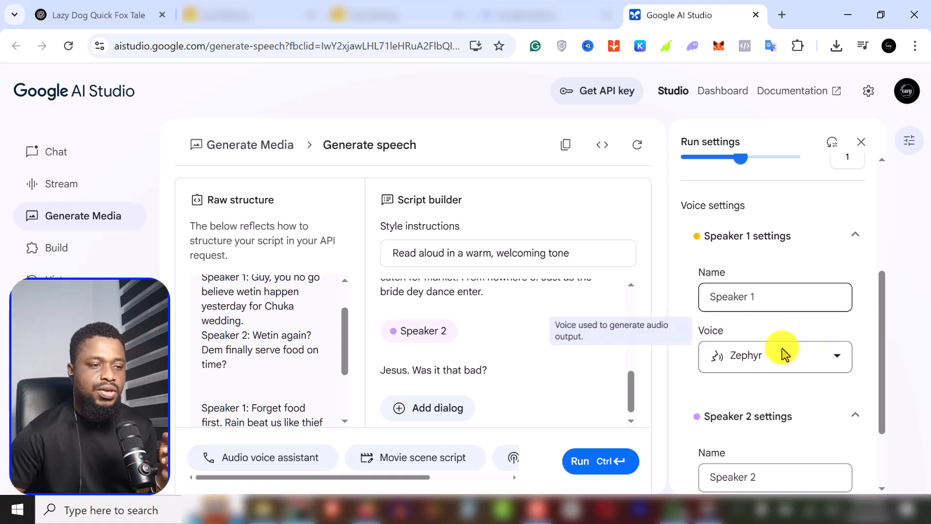
{"action": "left_click", "coordinate": [837, 359]}
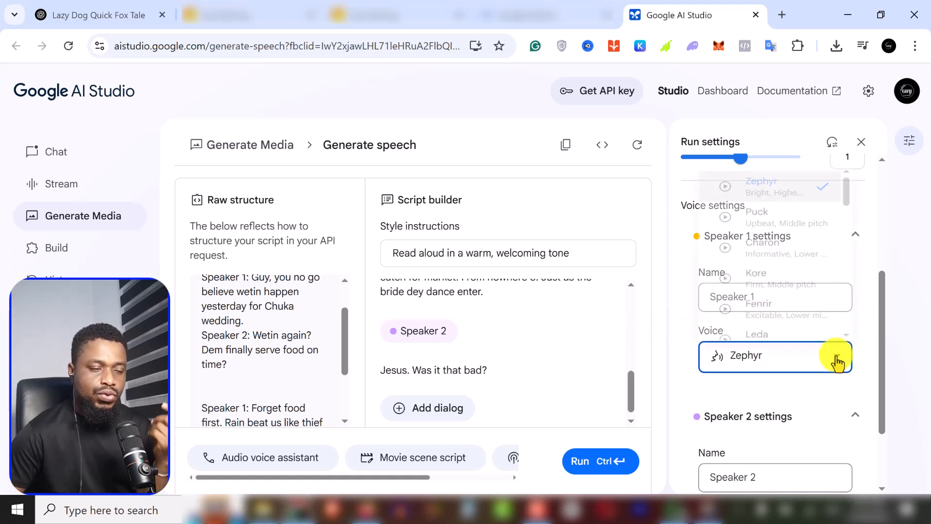
{"action": "scroll", "coordinate": [811, 309], "scroll_direction": "down", "scroll_amount": 2}
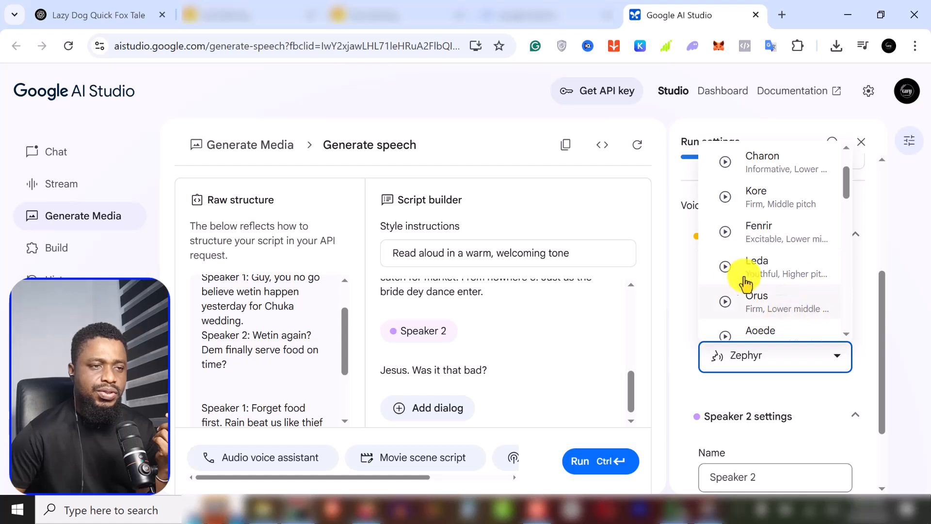
{"action": "left_click", "coordinate": [787, 276]}
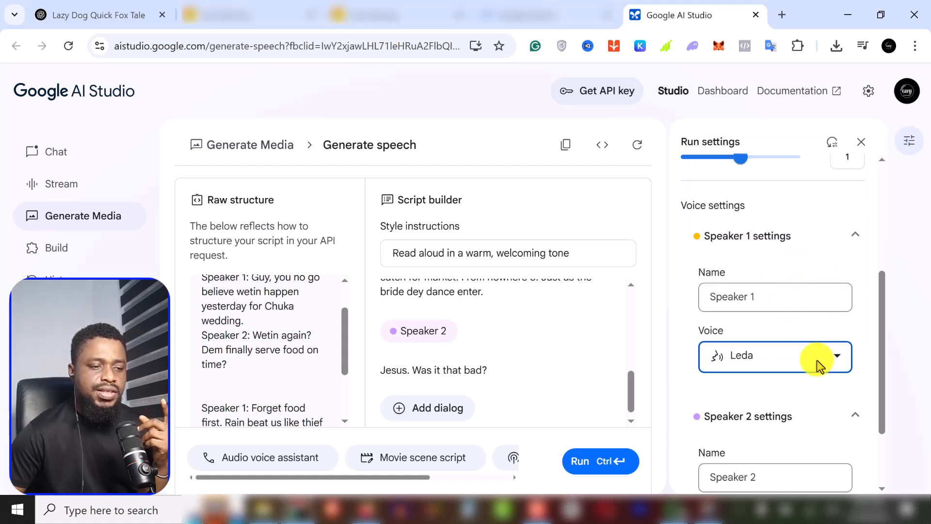
Keep Puck as Speaker 2's voice and generate the multi-speaker audio from the wedding dialogue
{"action": "scroll", "coordinate": [818, 378], "scroll_direction": "down", "scroll_amount": 2}
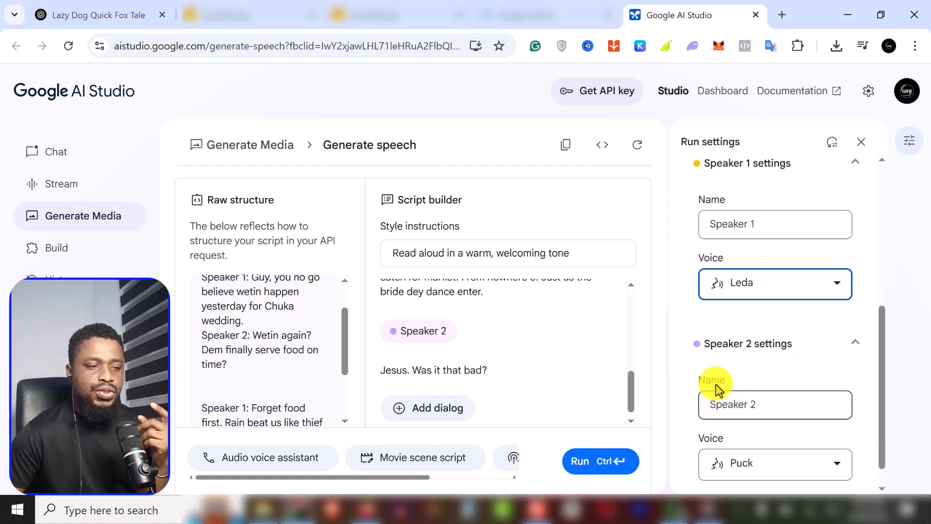
{"action": "scroll", "coordinate": [759, 403], "scroll_direction": "down", "scroll_amount": 1}
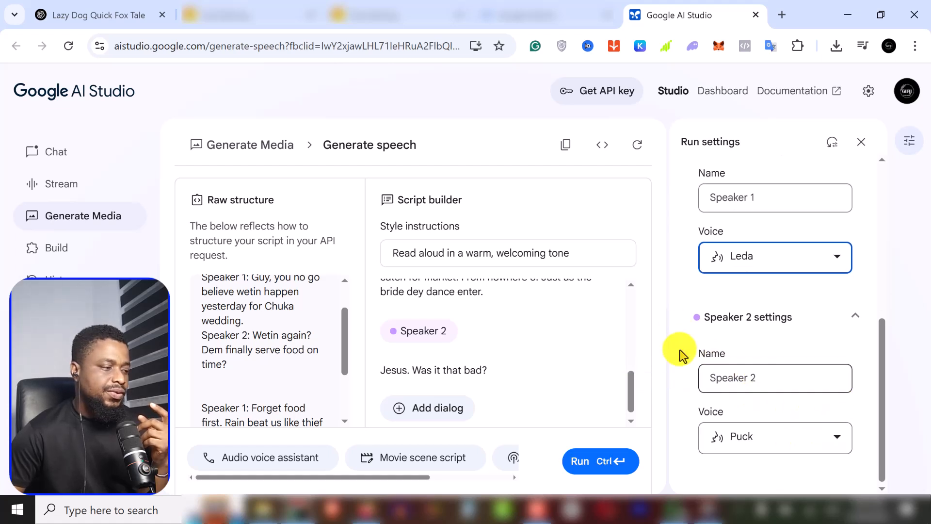
{"action": "left_click", "coordinate": [590, 463]}
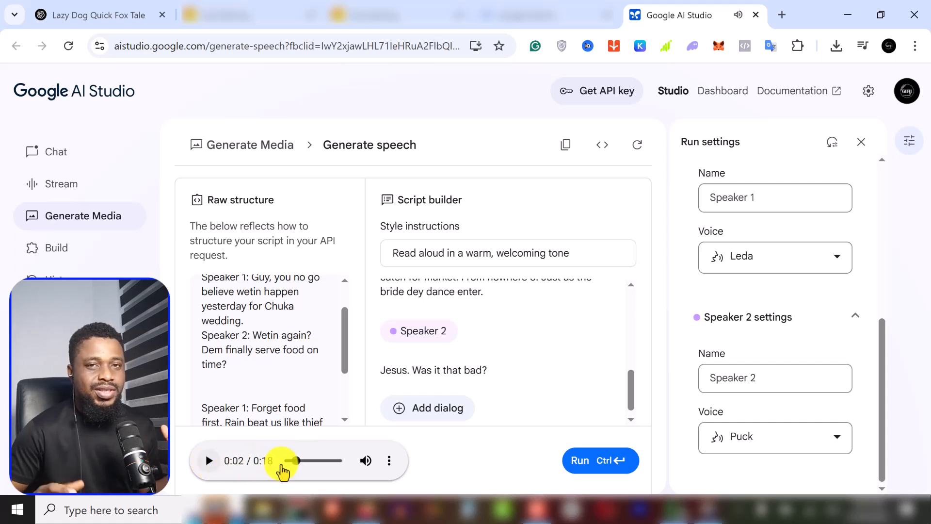
Download the generated multi-speaker audio clip
{"action": "scroll", "coordinate": [489, 320], "scroll_direction": "up", "scroll_amount": 3}
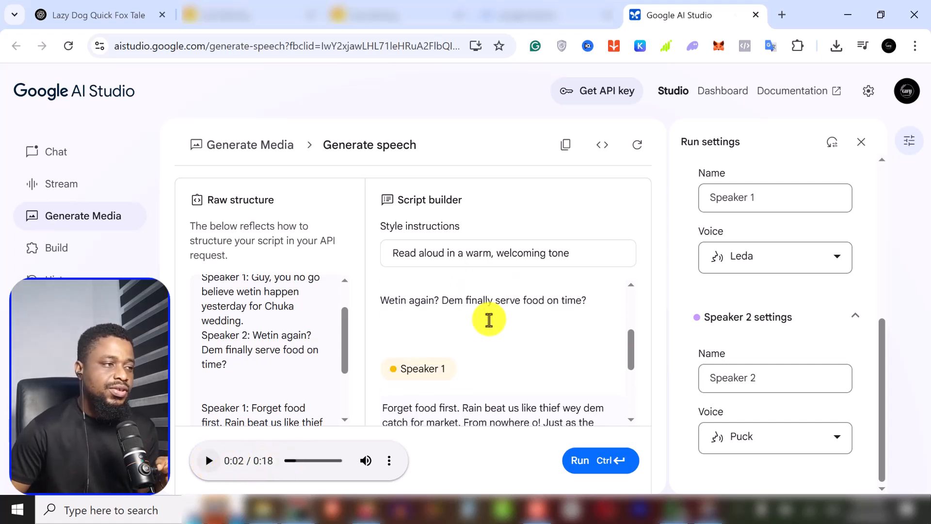
{"action": "scroll", "coordinate": [484, 322], "scroll_direction": "down", "scroll_amount": 3}
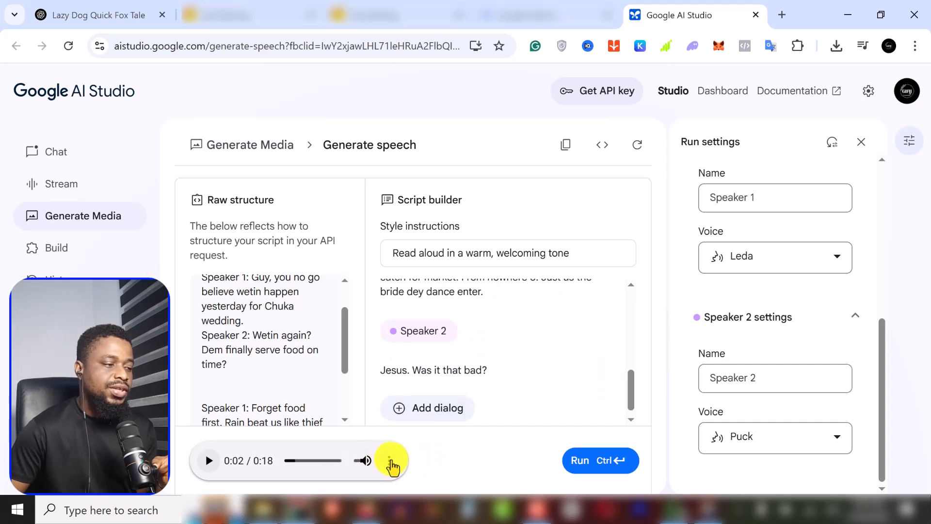
{"action": "left_click", "coordinate": [389, 462]}
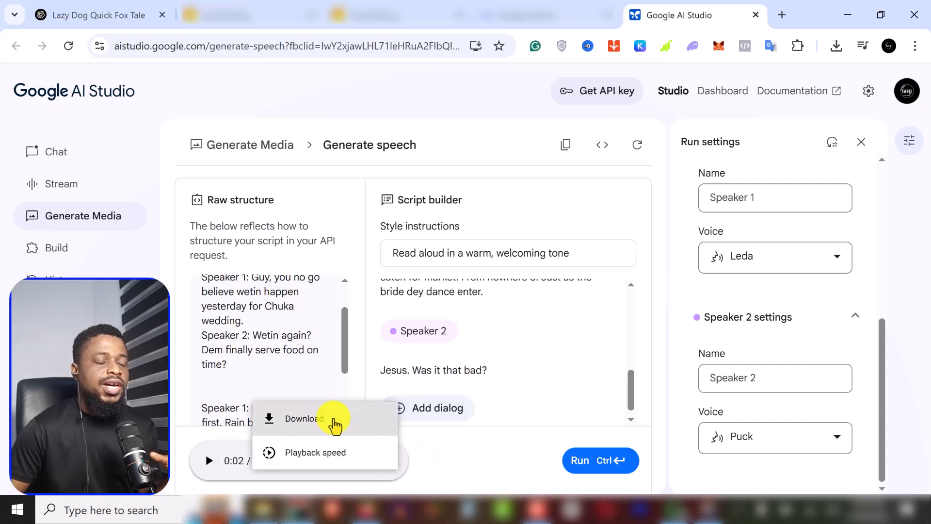
{"action": "left_click", "coordinate": [334, 423]}
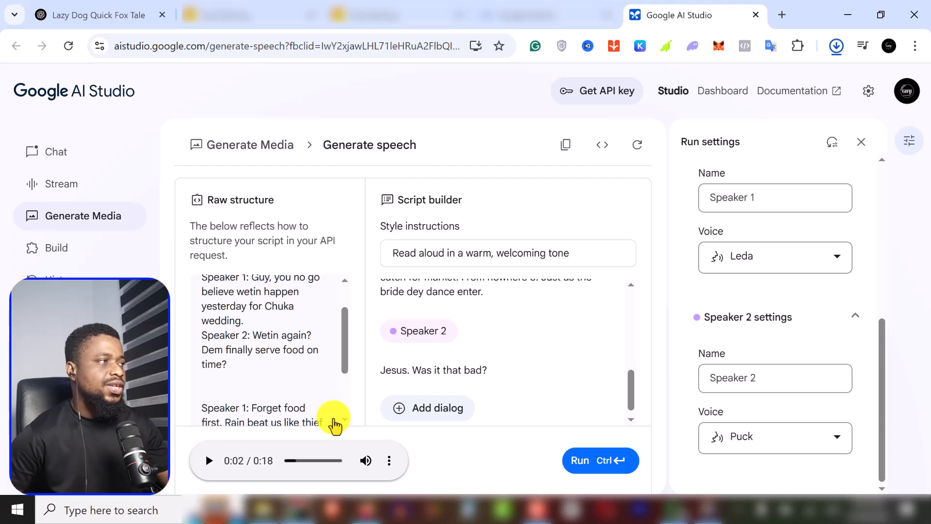